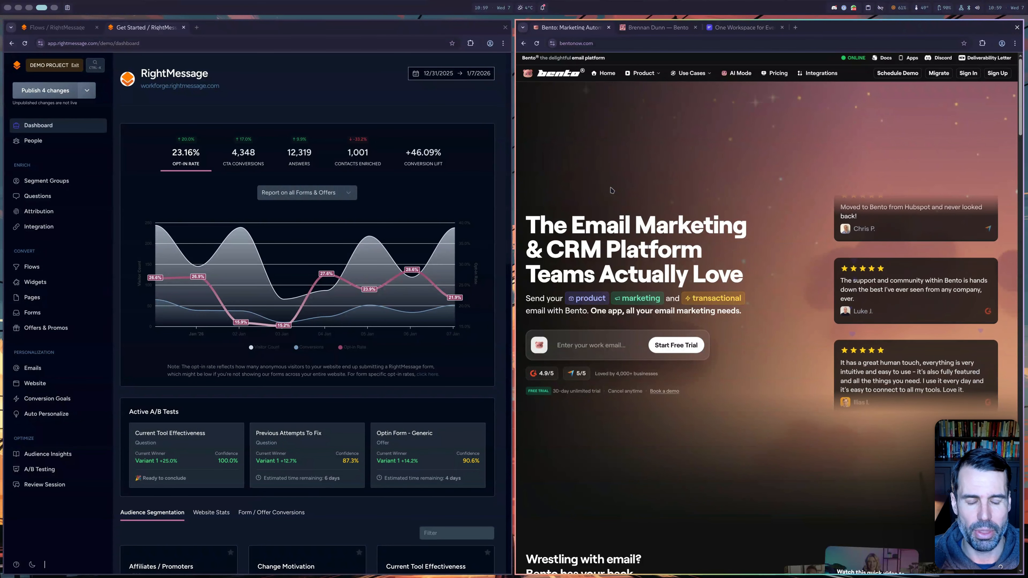
- Show the WorkForge Flows page in RightMessage, then bring up the WorkForge homepage tab
left_click(57, 27)
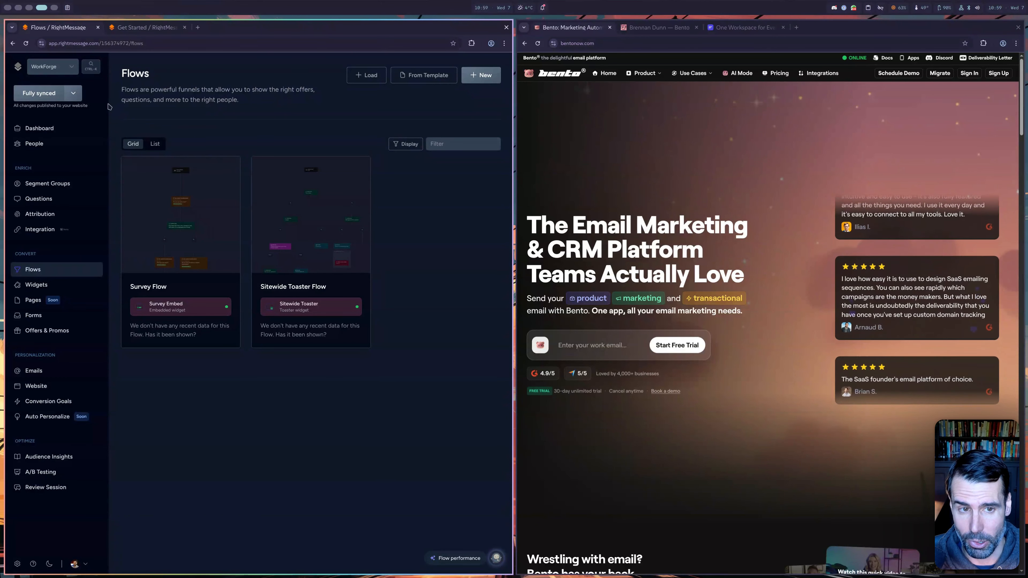
left_click(740, 27)
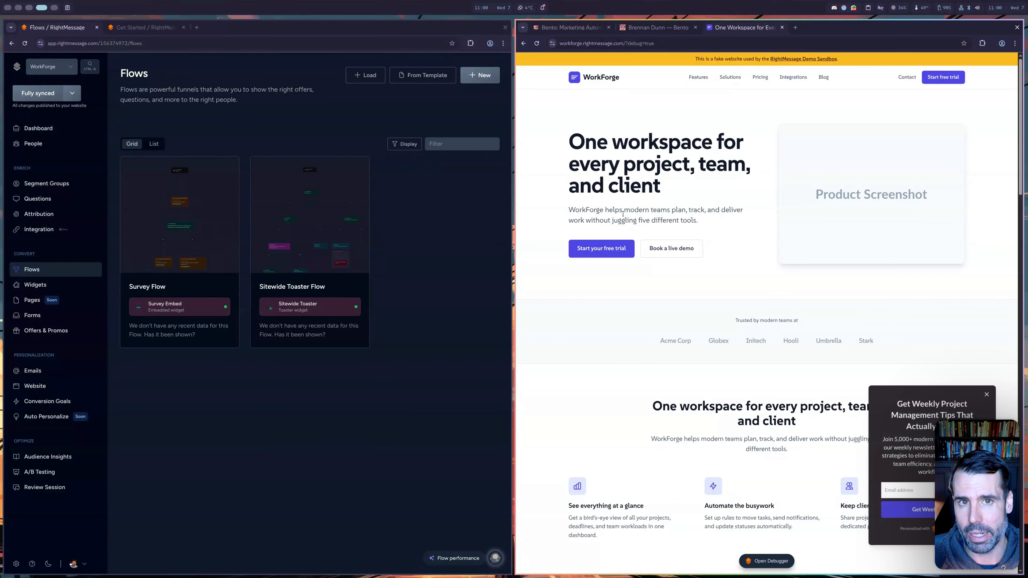
- Open the Sitewide Toaster Flow and pan and zoom out to see its Bento condition branches
left_click(354, 328)
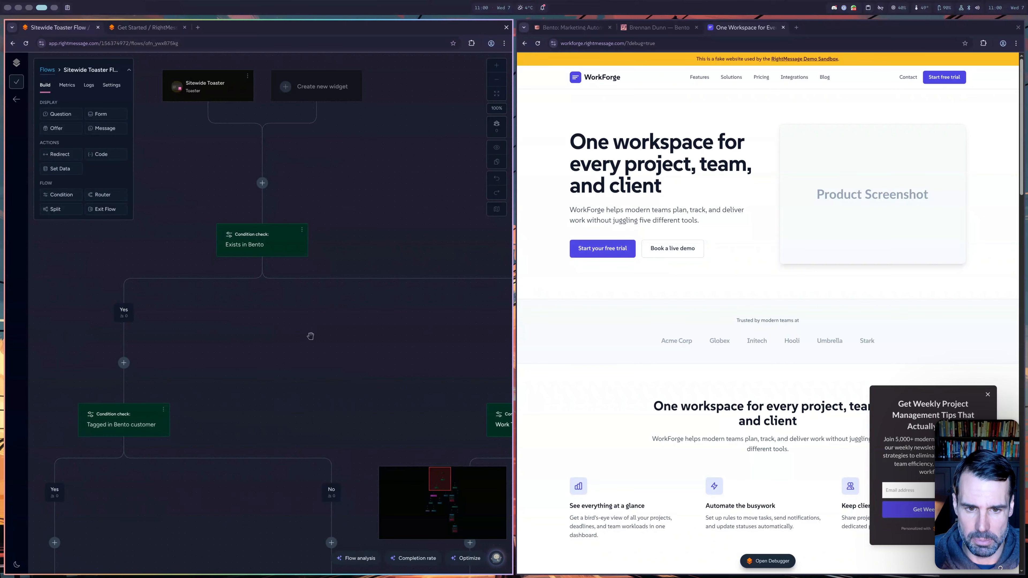
left_click_drag(287, 335, 331, 307)
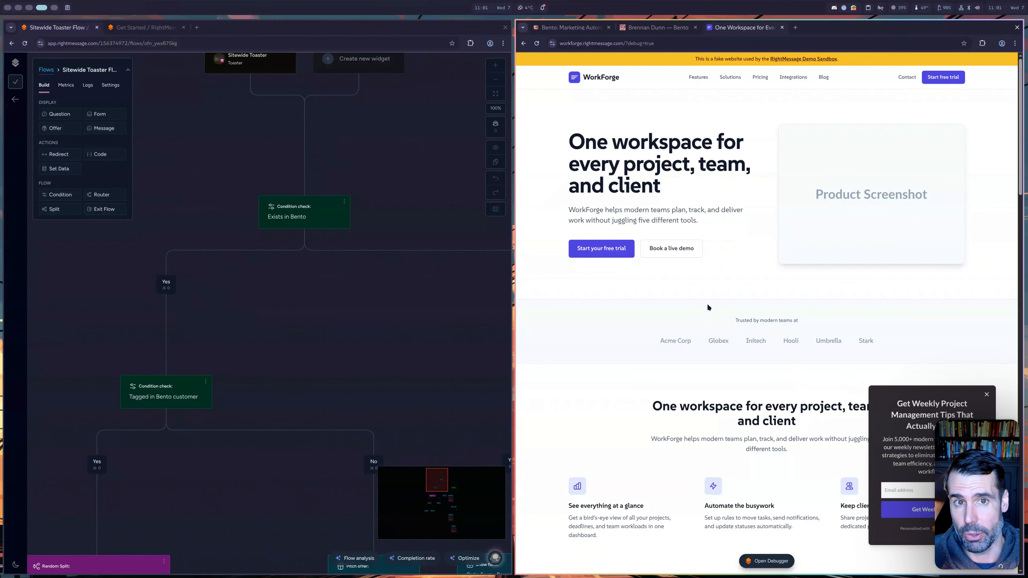
left_click_drag(594, 233, 561, 226)
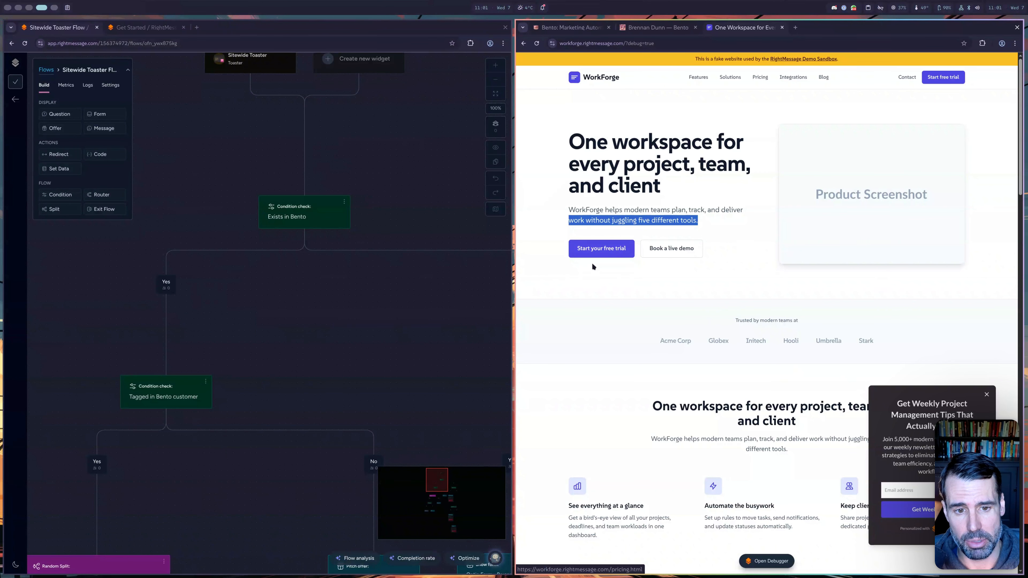
left_click(590, 252)
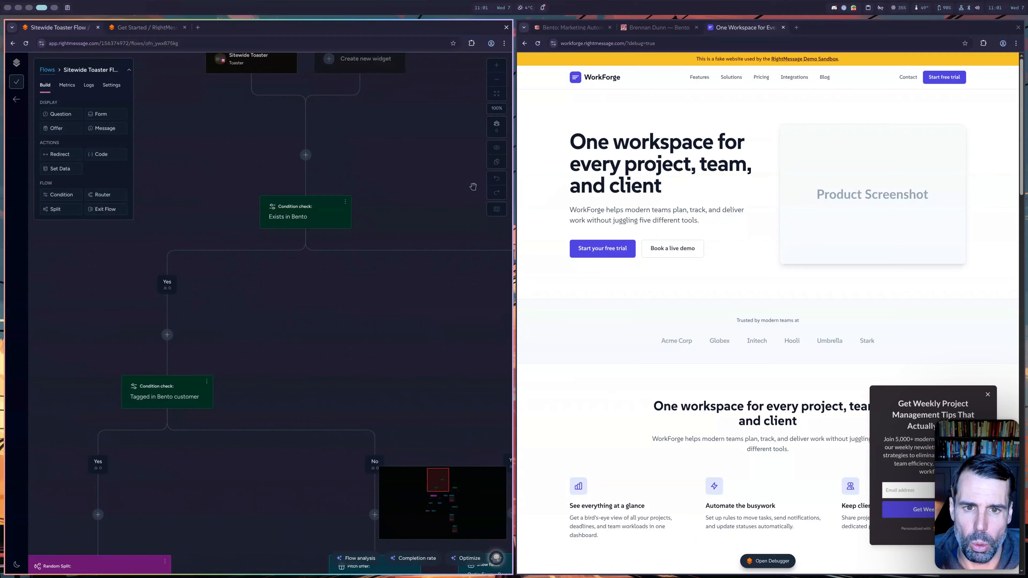
left_click(493, 77)
left_click(493, 77)
left_click_drag(396, 266, 401, 177)
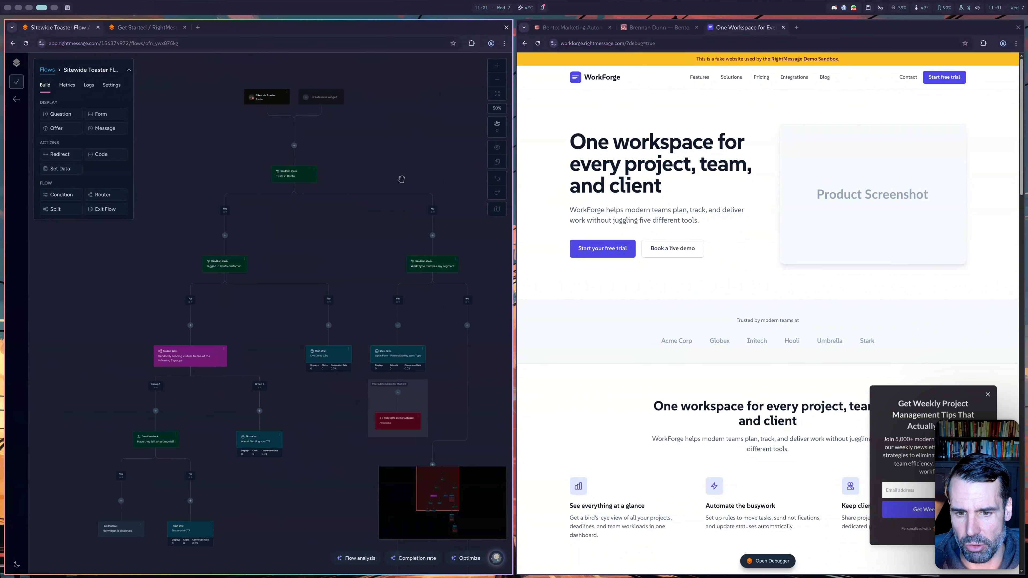
mouse_move(357, 256)
left_mouse_down()
mouse_move(363, 221)
mouse_move(353, 248)
left_mouse_up()
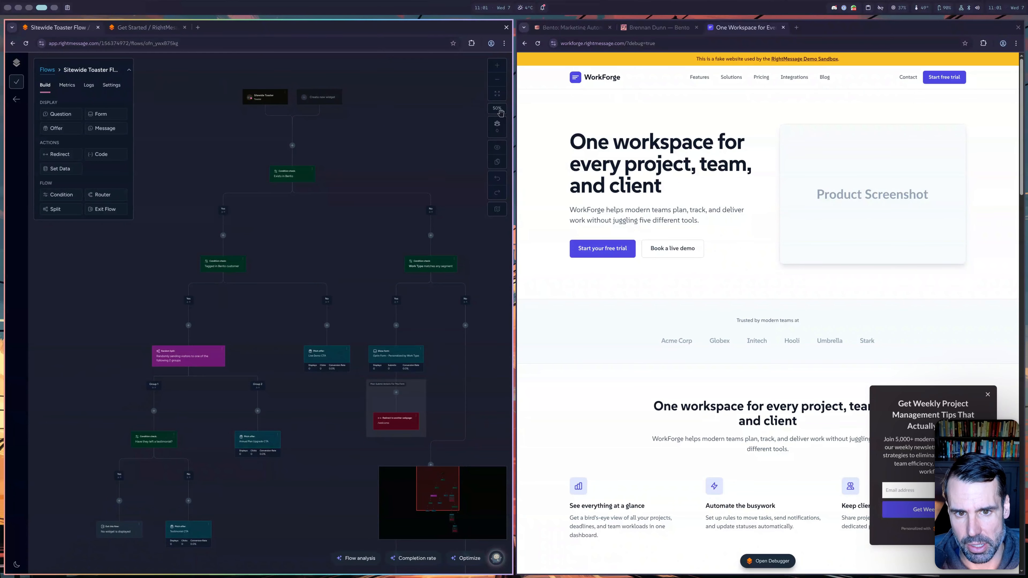
left_click(492, 70)
left_click_drag(346, 135, 364, 219)
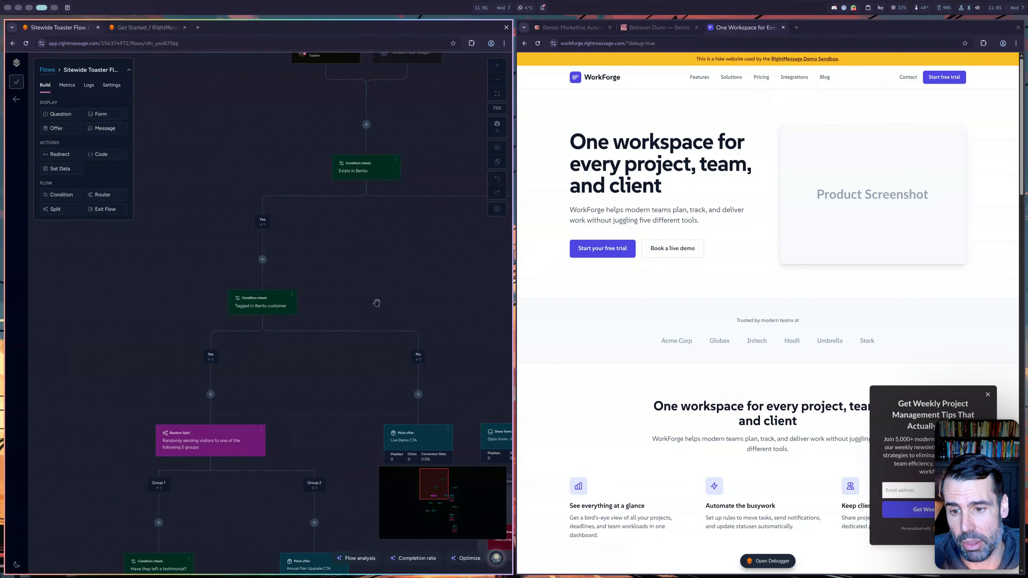
left_click_drag(376, 303, 383, 226)
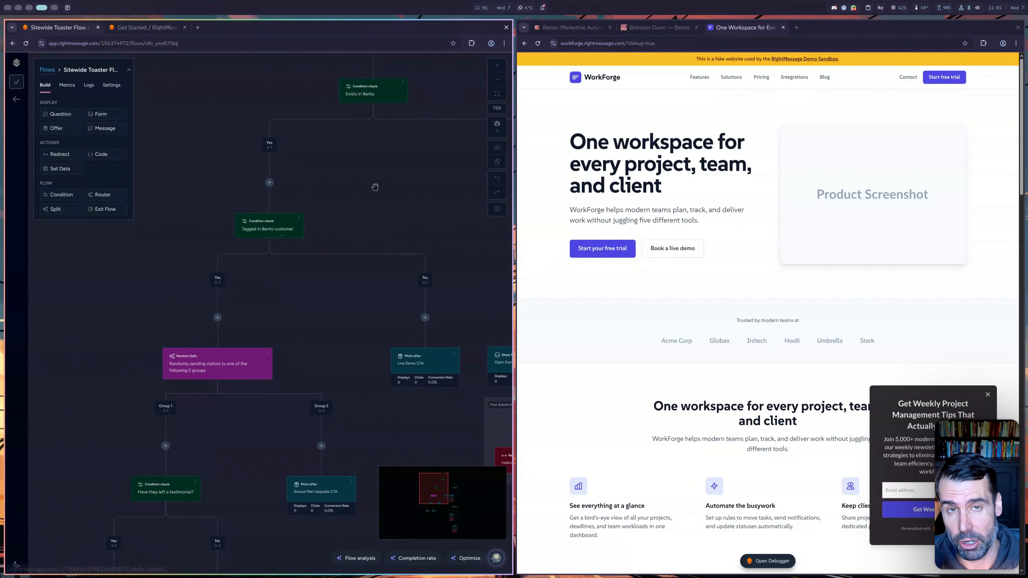
scroll(314, 268, "down", 1)
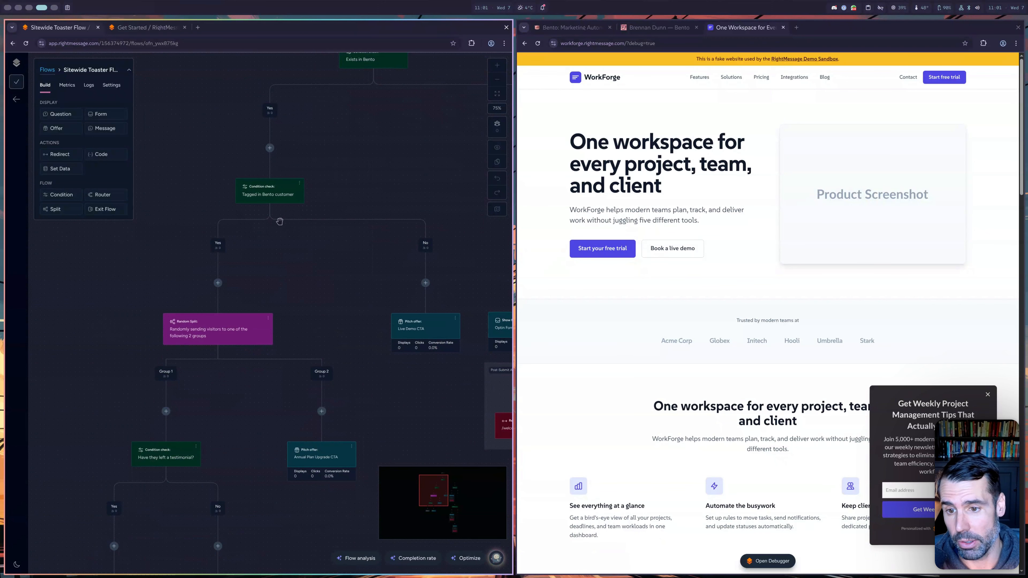
left_click_drag(434, 174, 368, 122)
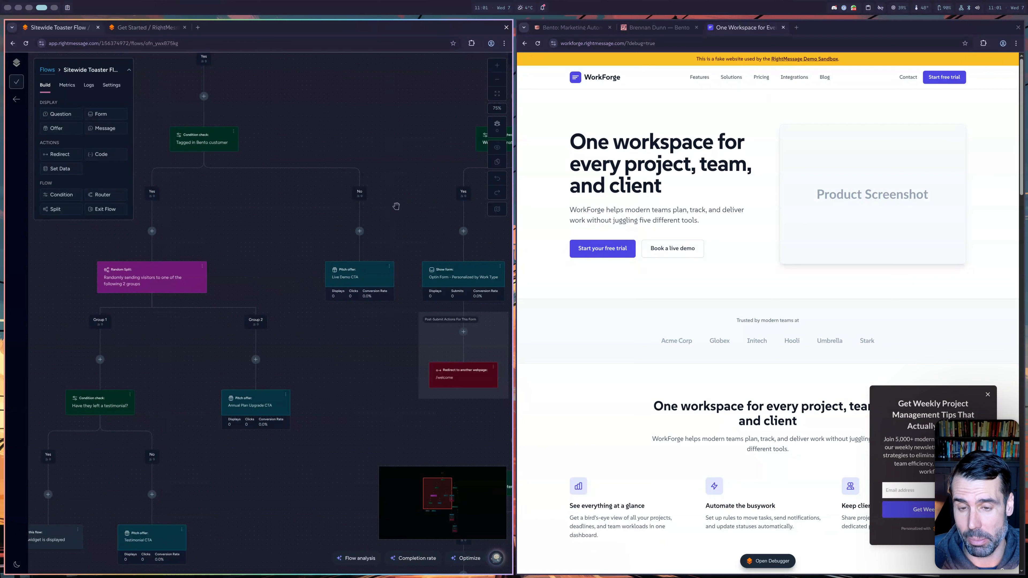
scroll(393, 171, "up", 1)
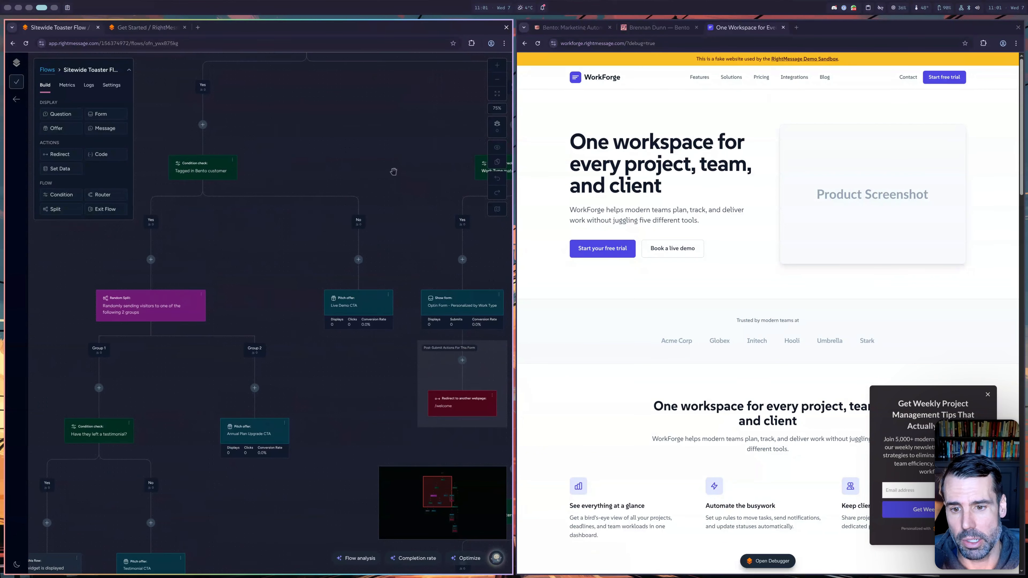
mouse_move(363, 305)
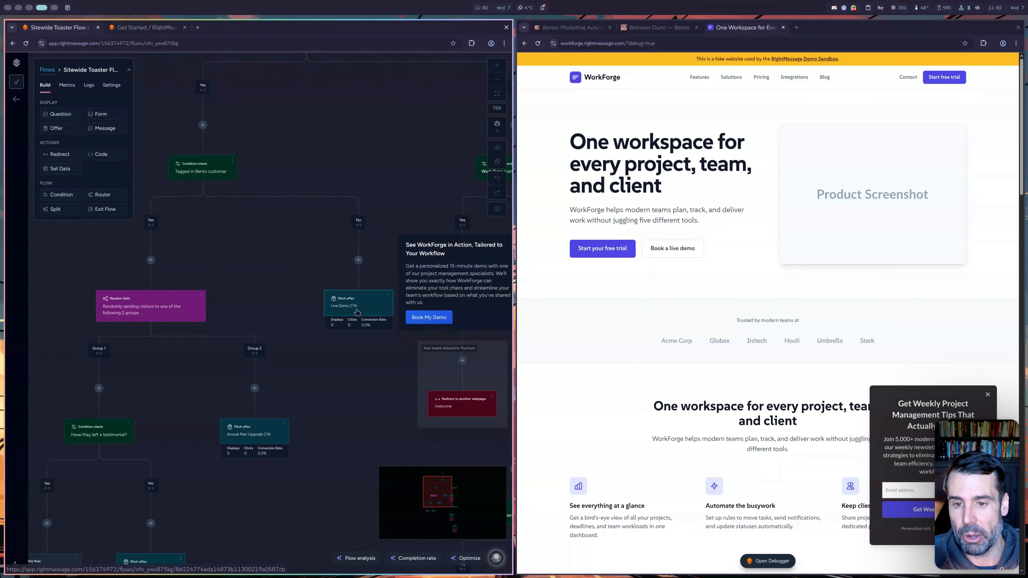
left_click_drag(252, 248, 323, 170)
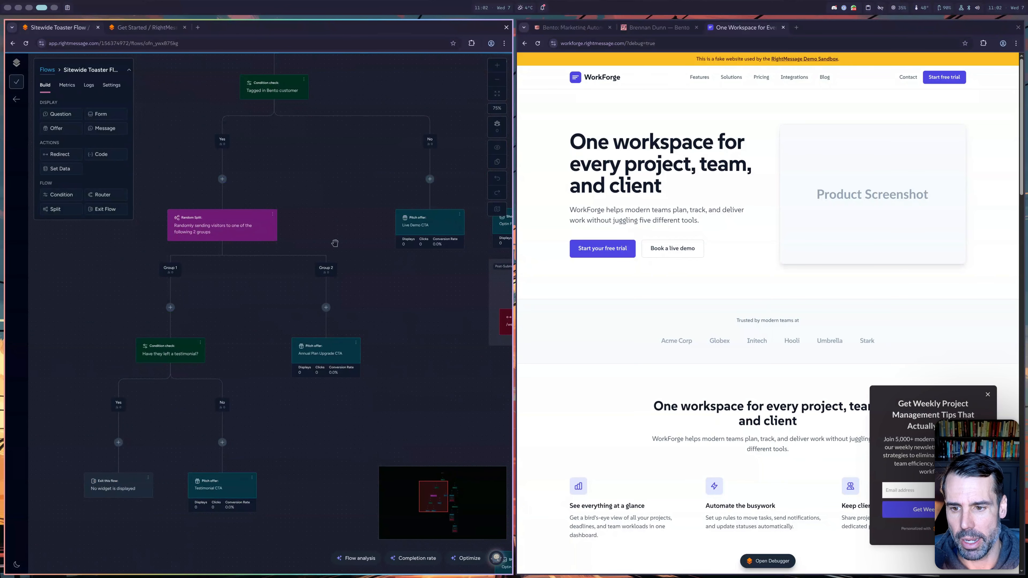
mouse_move(333, 355)
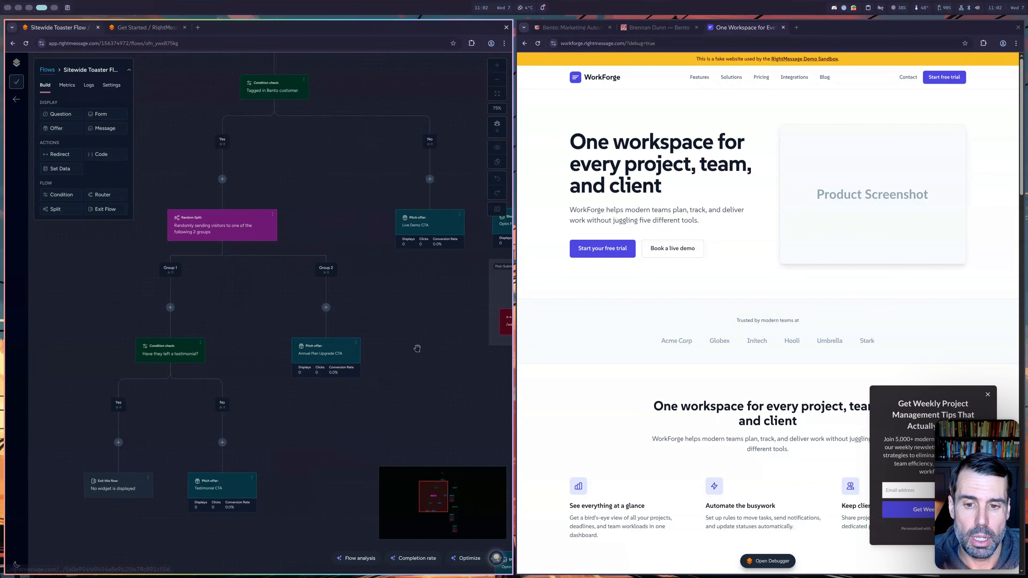
left_click_drag(416, 349, 312, 436)
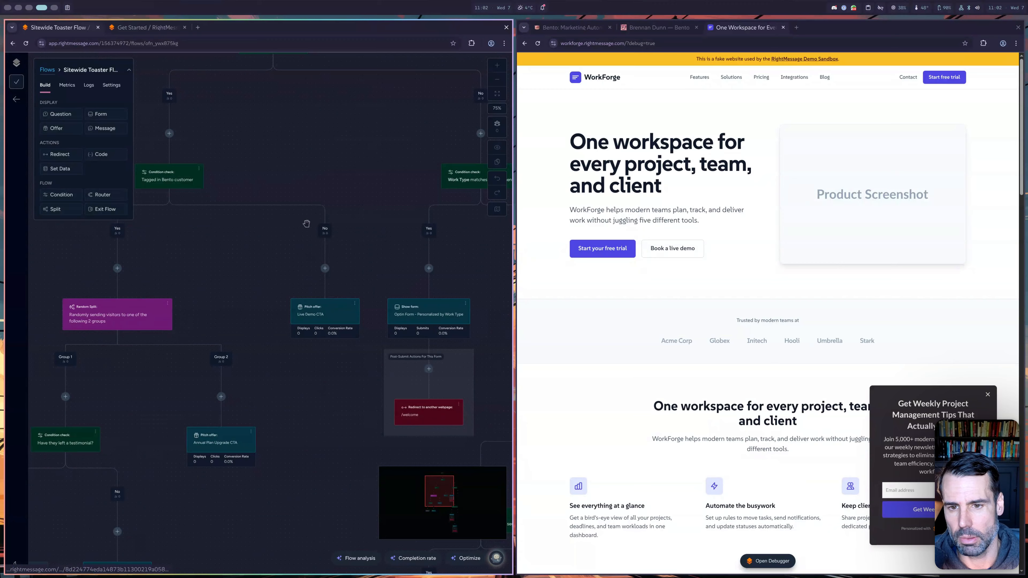
left_click_drag(362, 187, 333, 255)
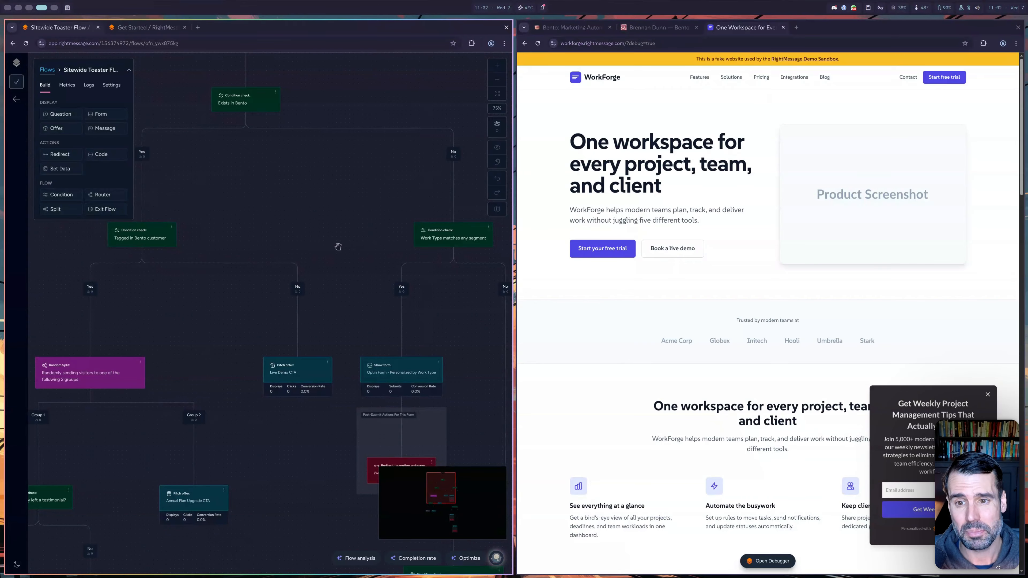
scroll(348, 211, "down", 2)
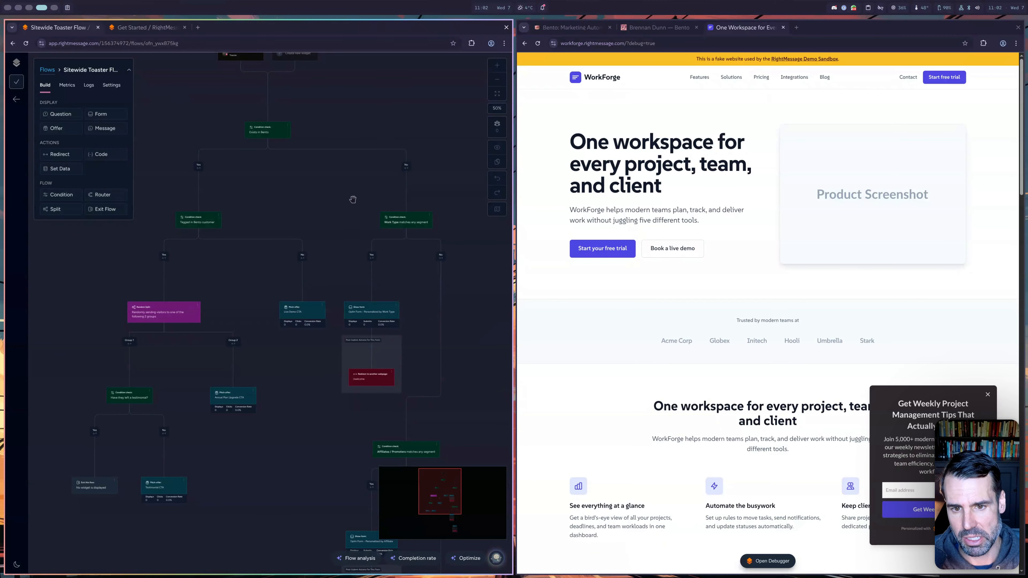
left_click(497, 65)
left_click_drag(256, 241, 340, 297)
left_click(267, 238)
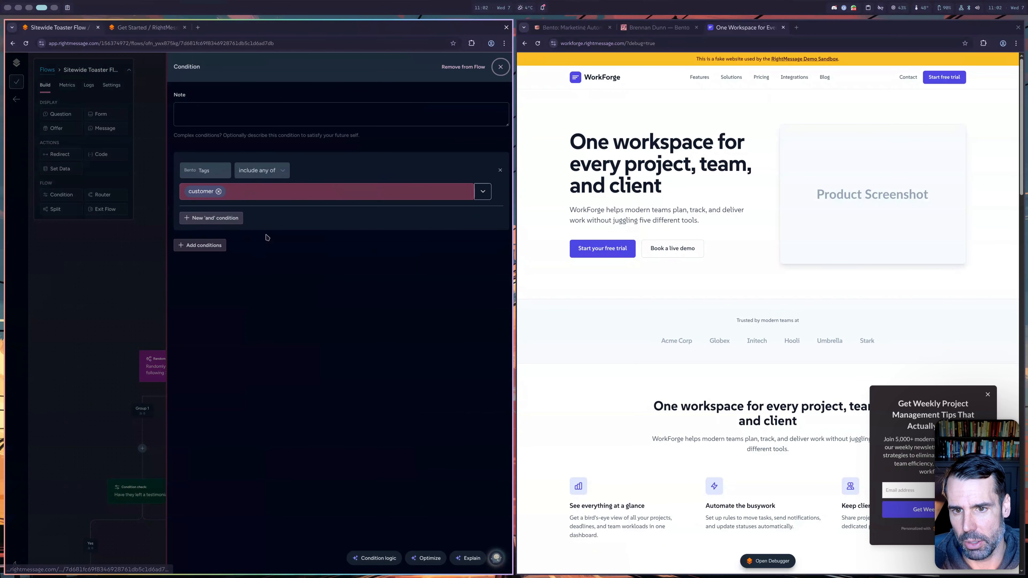
left_click(484, 196)
left_click(424, 161)
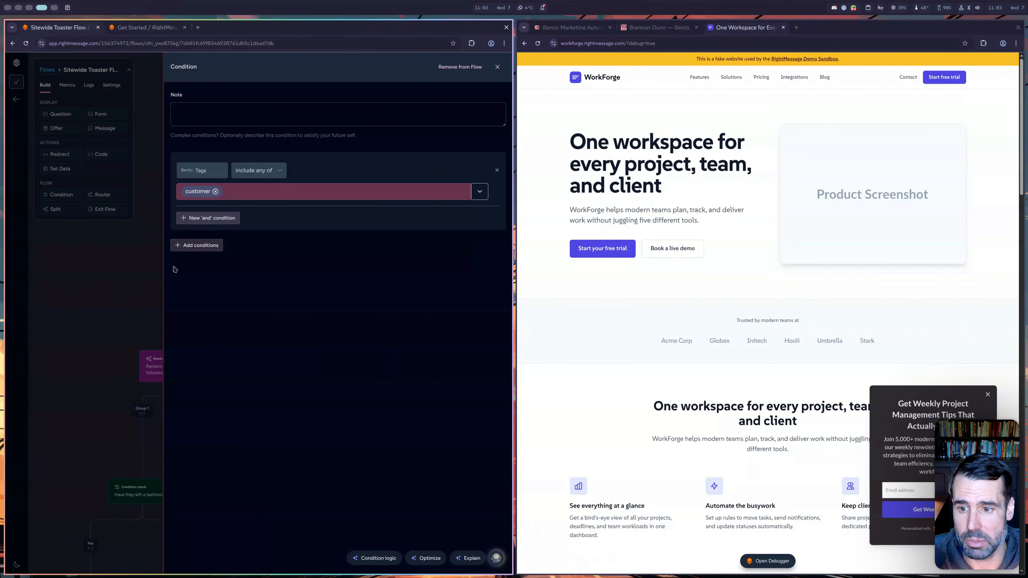
left_click(151, 276)
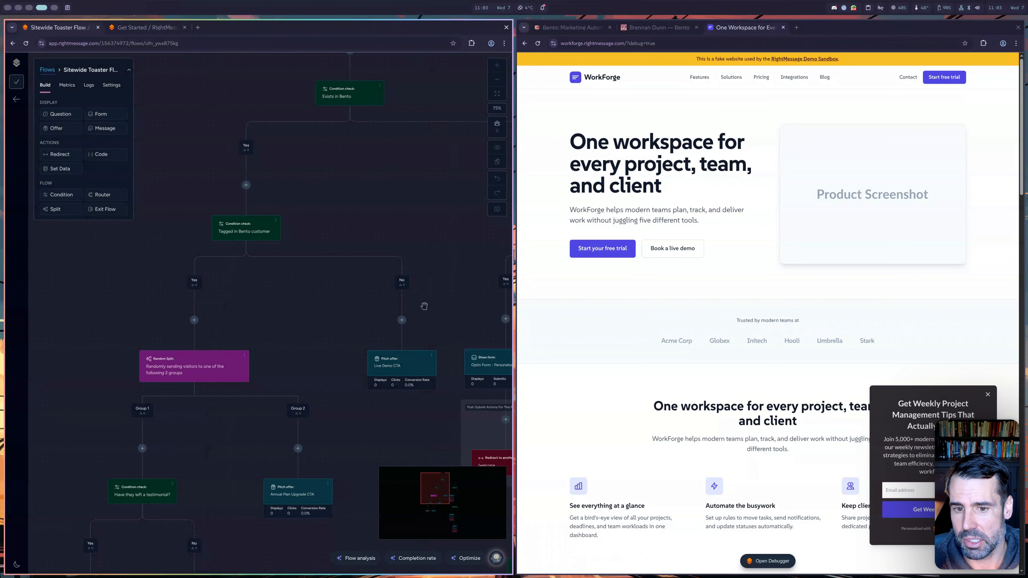
left_click_drag(383, 206, 261, 263)
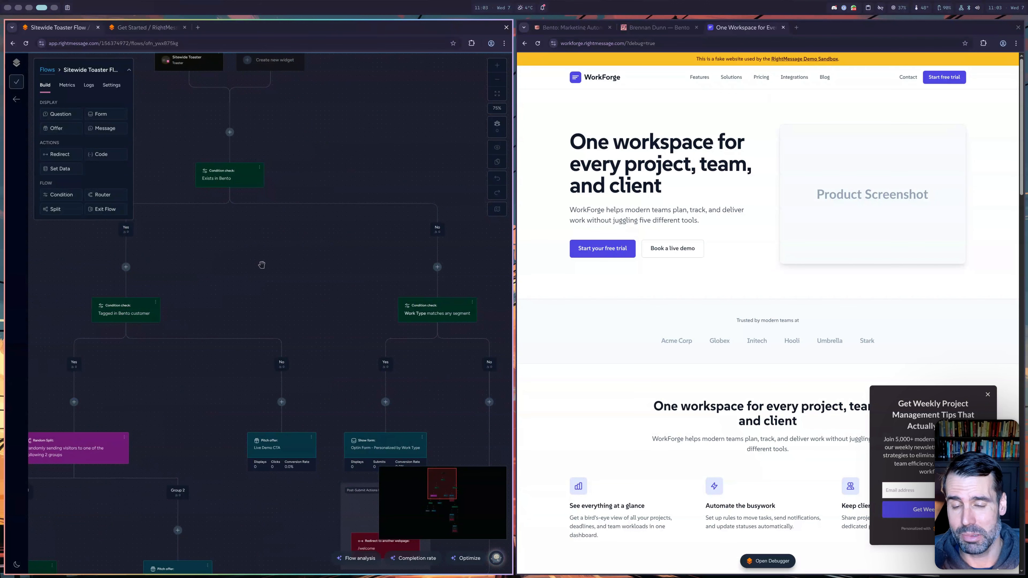
left_click_drag(294, 262, 317, 240)
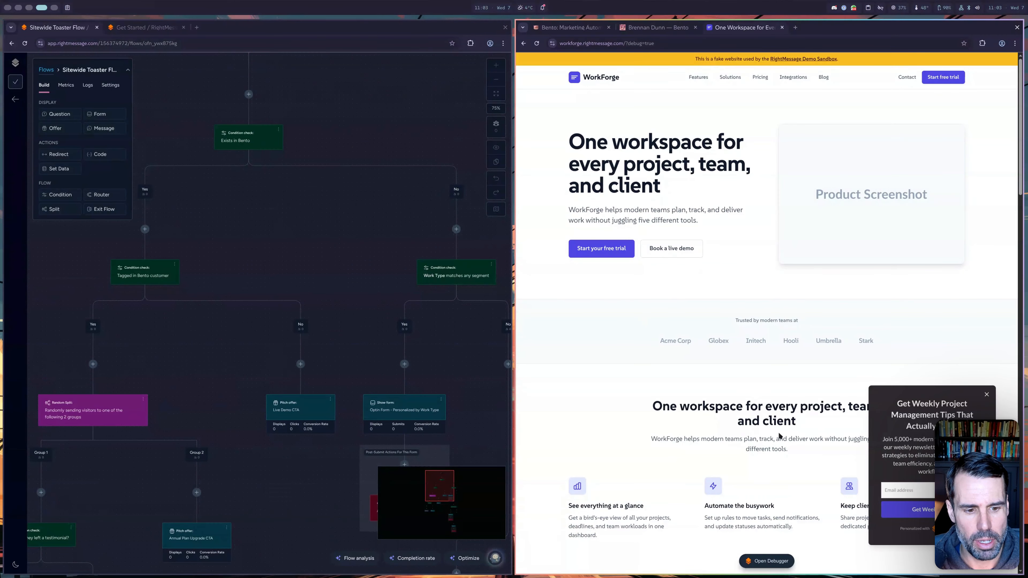
- Open the RightMessage debugger on the WorkForge page, showing the anonymous visitor's lifecycle and history
left_click(766, 560)
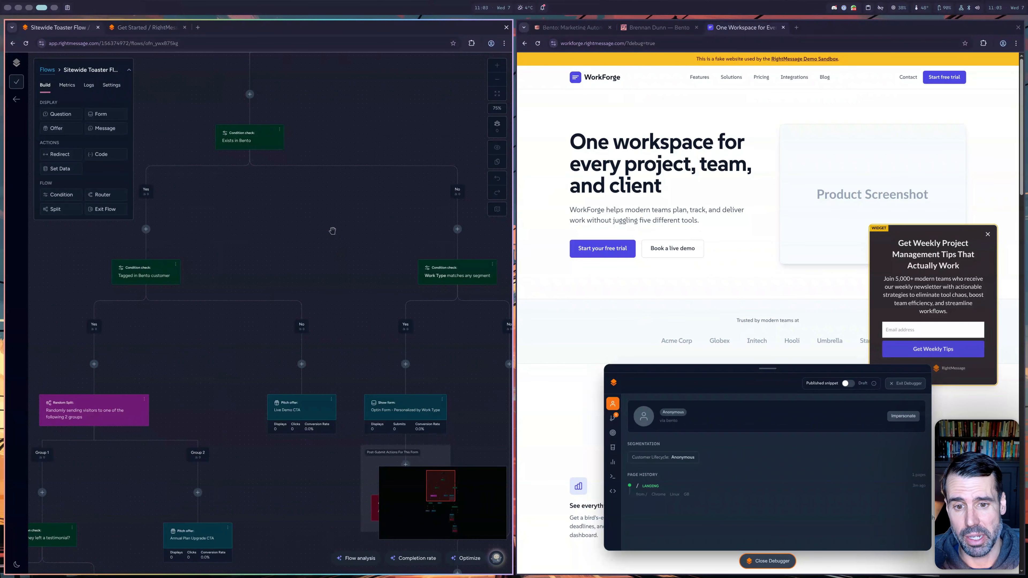
left_click_drag(333, 237, 341, 269)
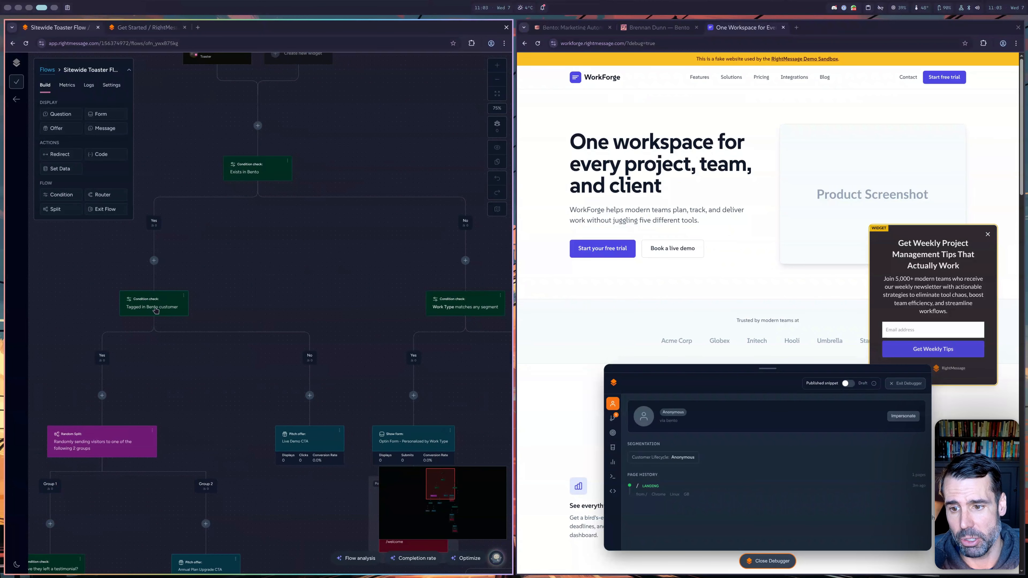
left_click_drag(186, 354, 226, 338)
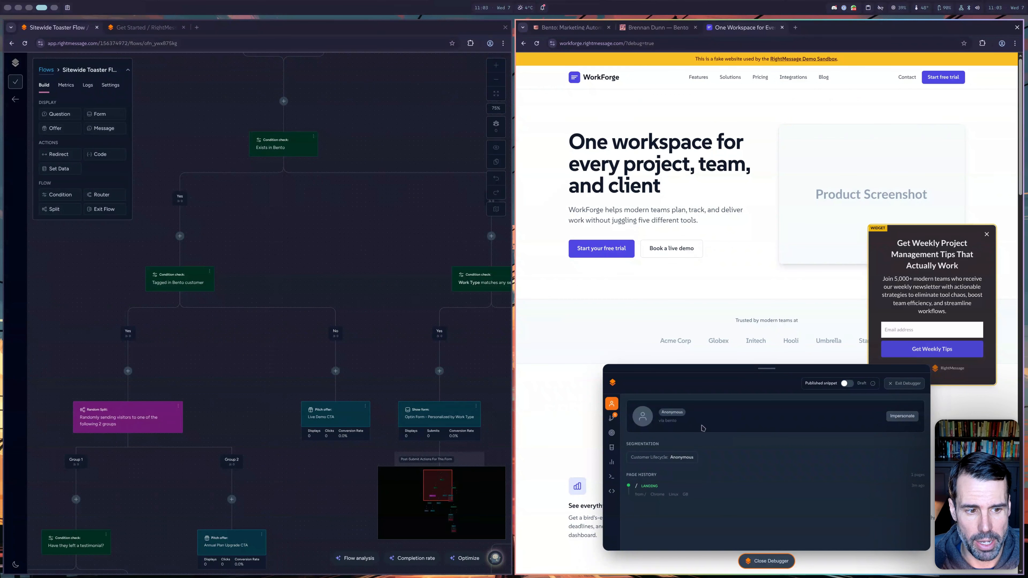
- Impersonate a known customer by entering their e-mail address in the debugger
left_click(906, 416)
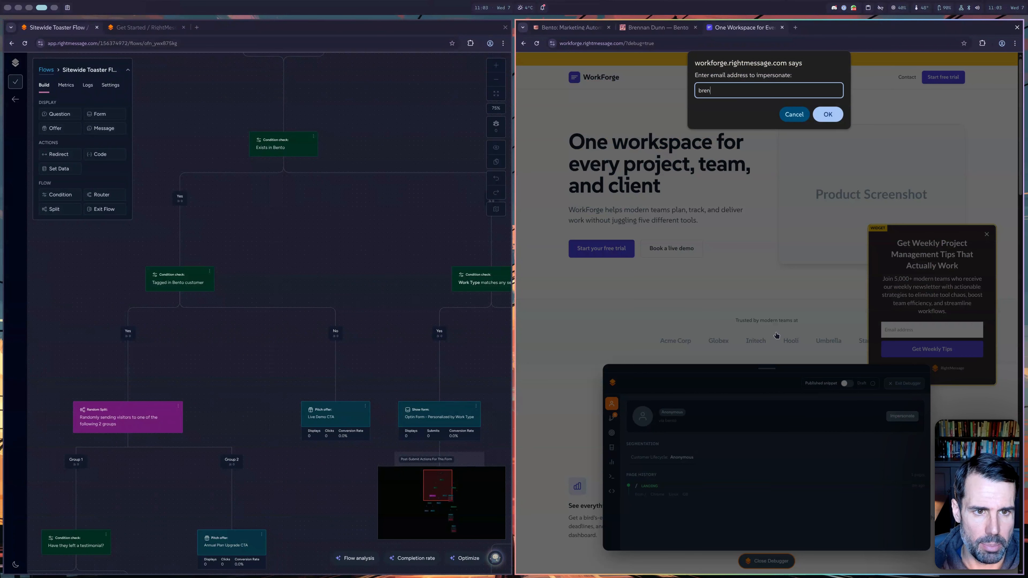
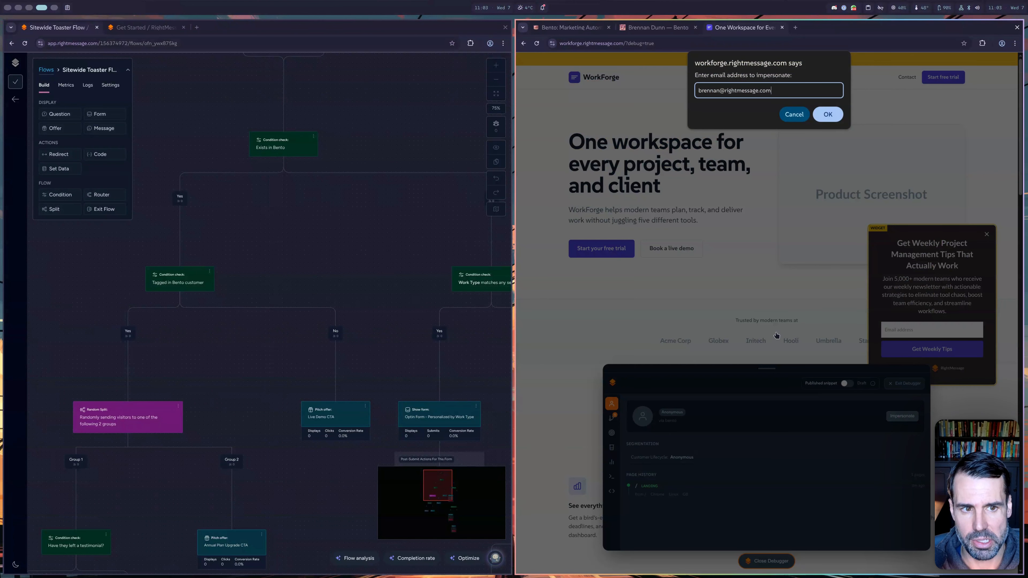
key("Return")
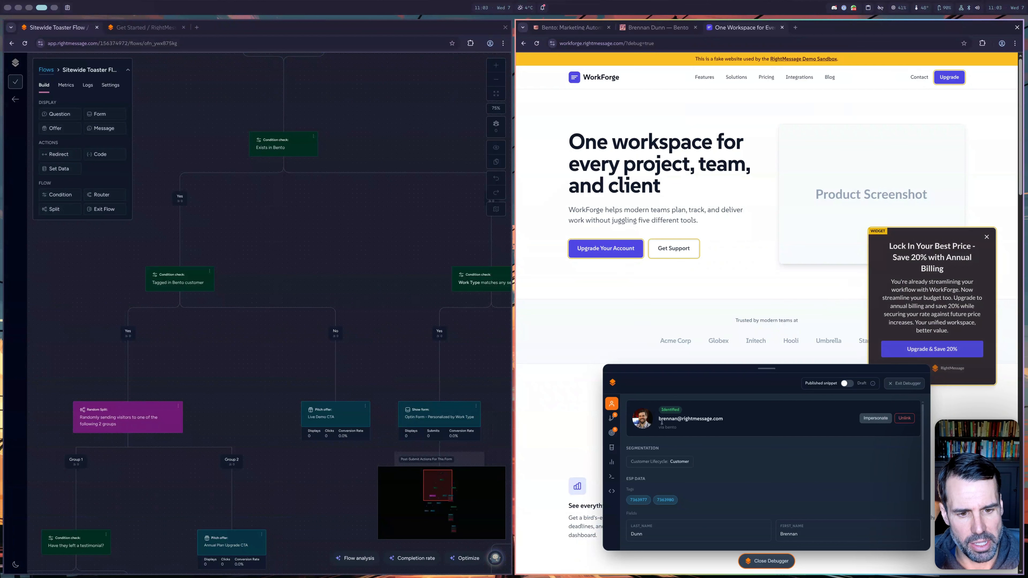
- Review the identified visitor's data in the debugger, then close the debugger
triple_click(684, 420)
left_click(684, 428)
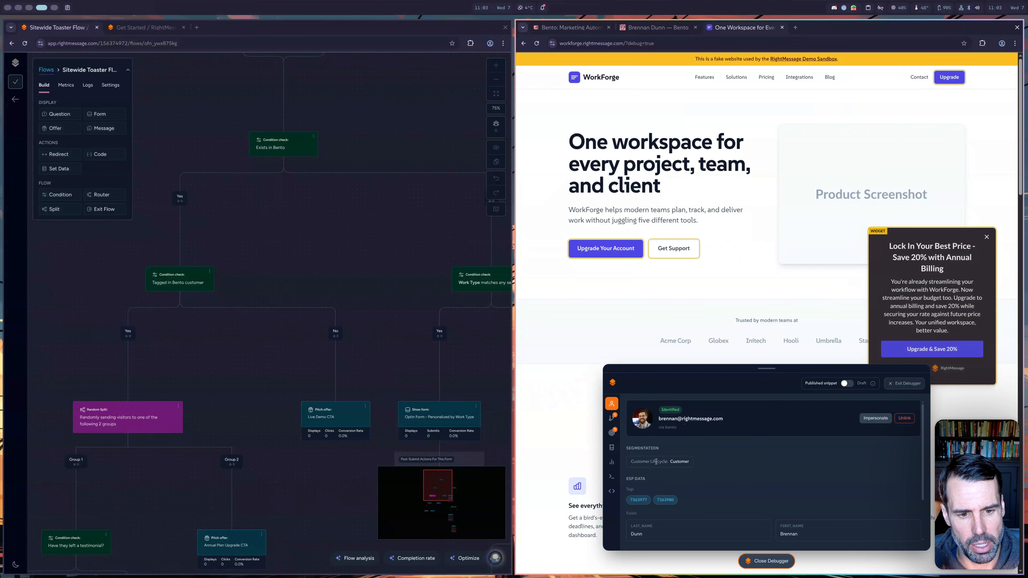
scroll(630, 478, "down", 2)
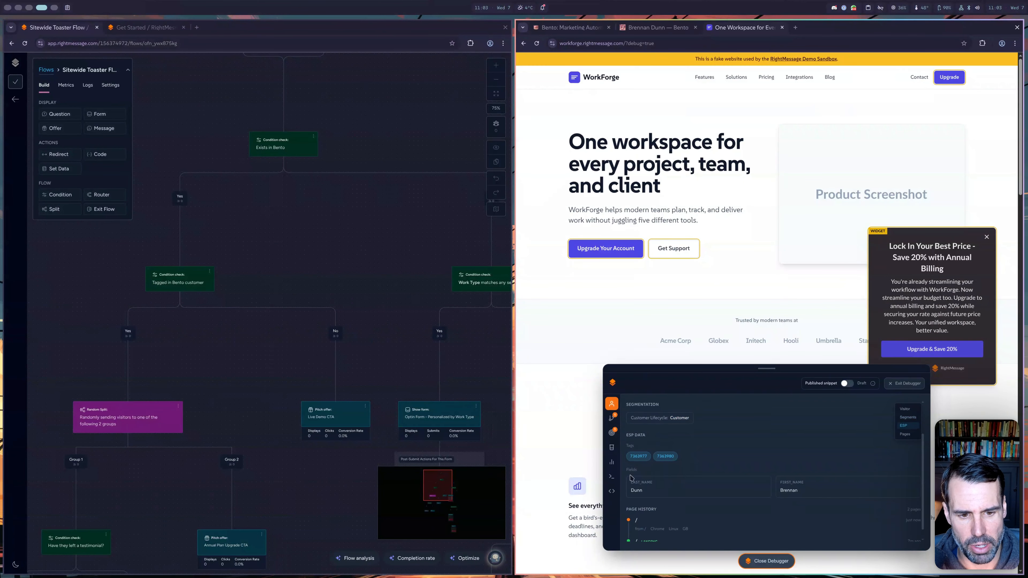
scroll(654, 482, "down", 1)
scroll(793, 478, "up", 3)
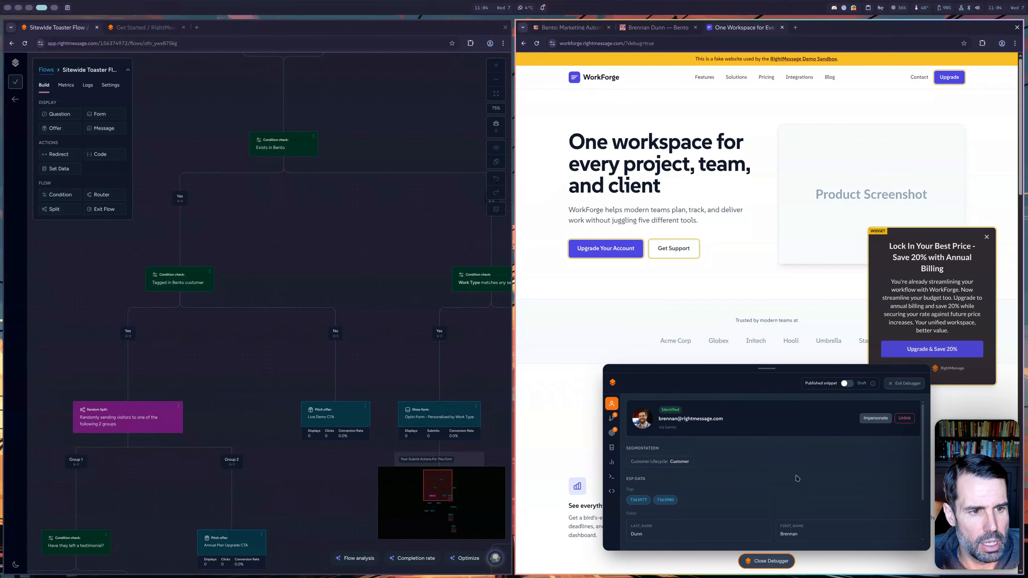
left_click(764, 561)
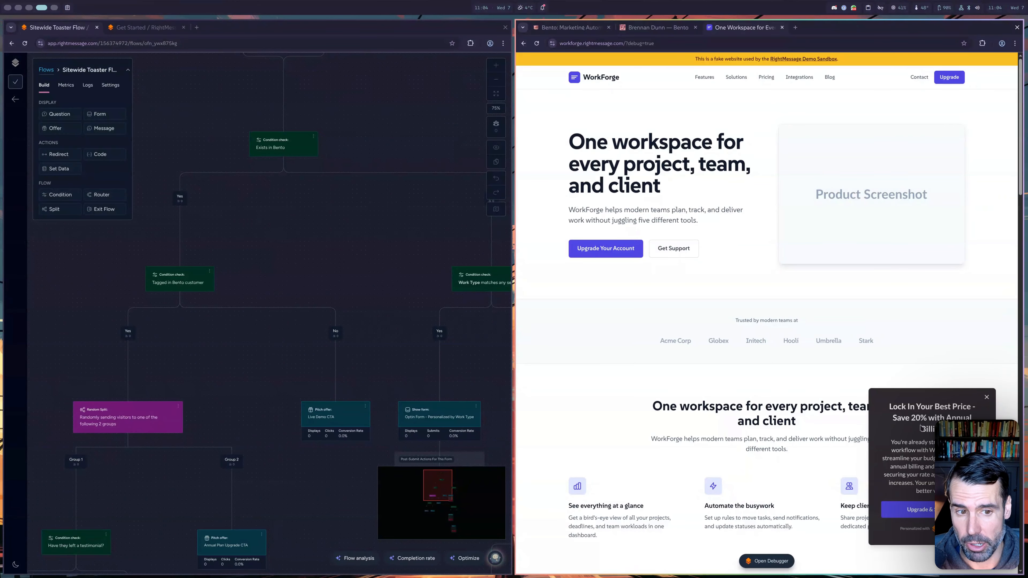
left_click_drag(403, 272, 330, 287)
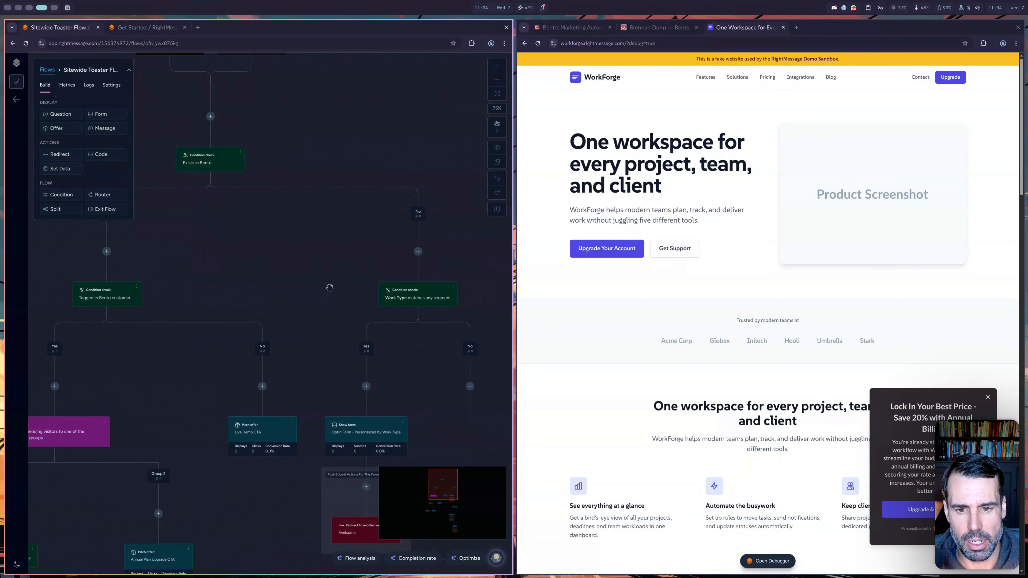
left_click_drag(403, 363, 383, 334)
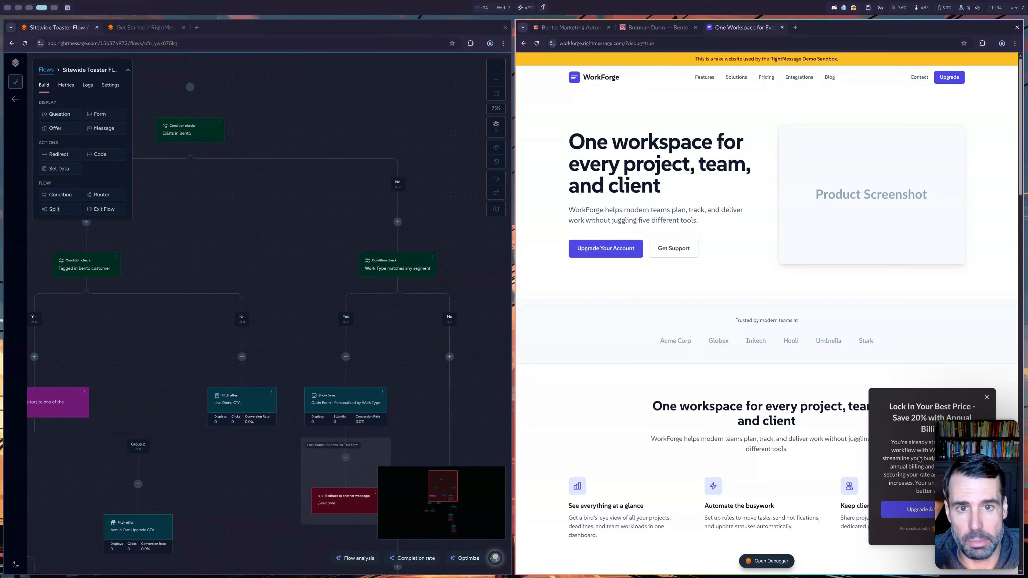
left_click_drag(290, 278, 347, 273)
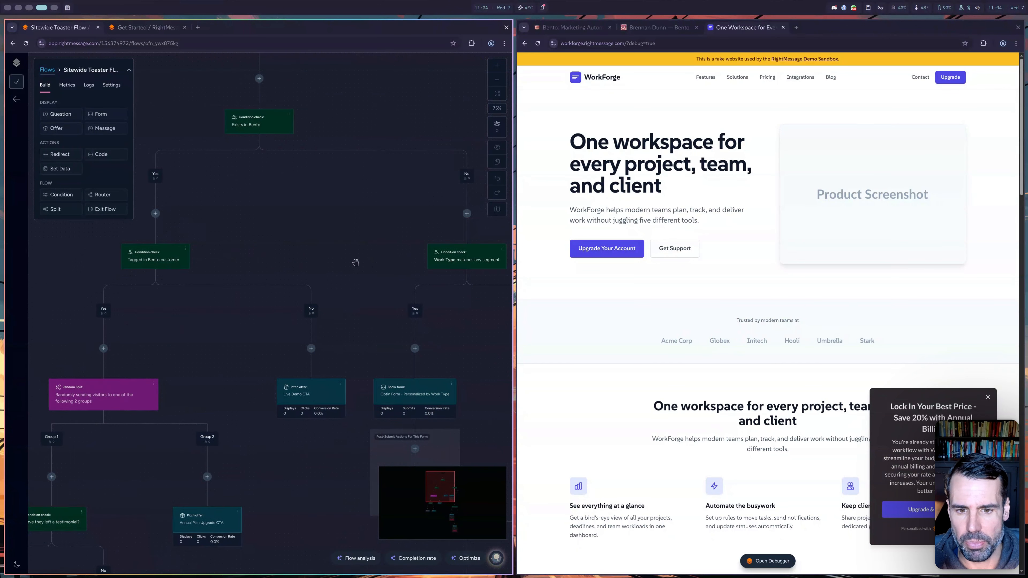
scroll(337, 253, "up", 3)
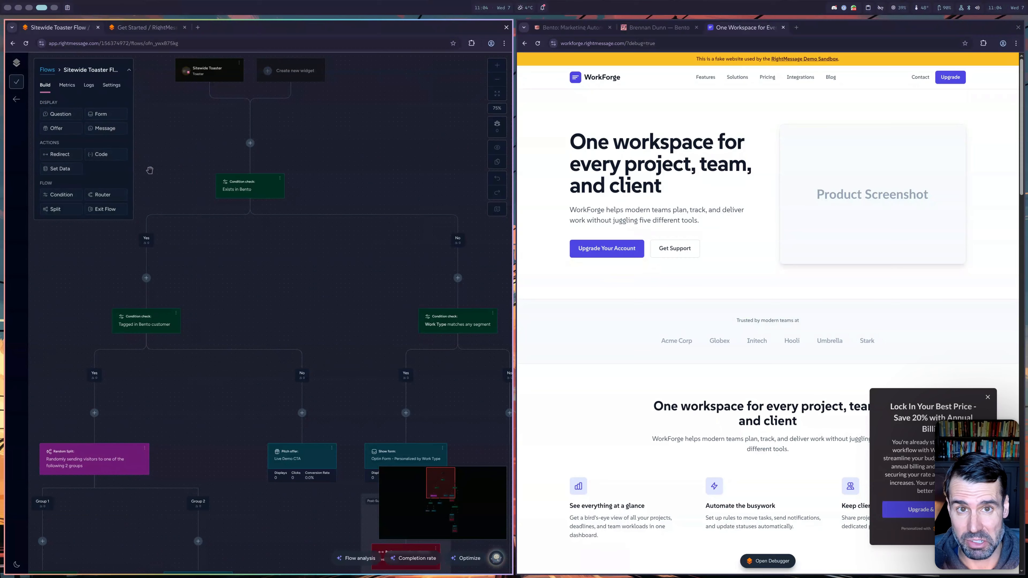
scroll(281, 232, "right", 2)
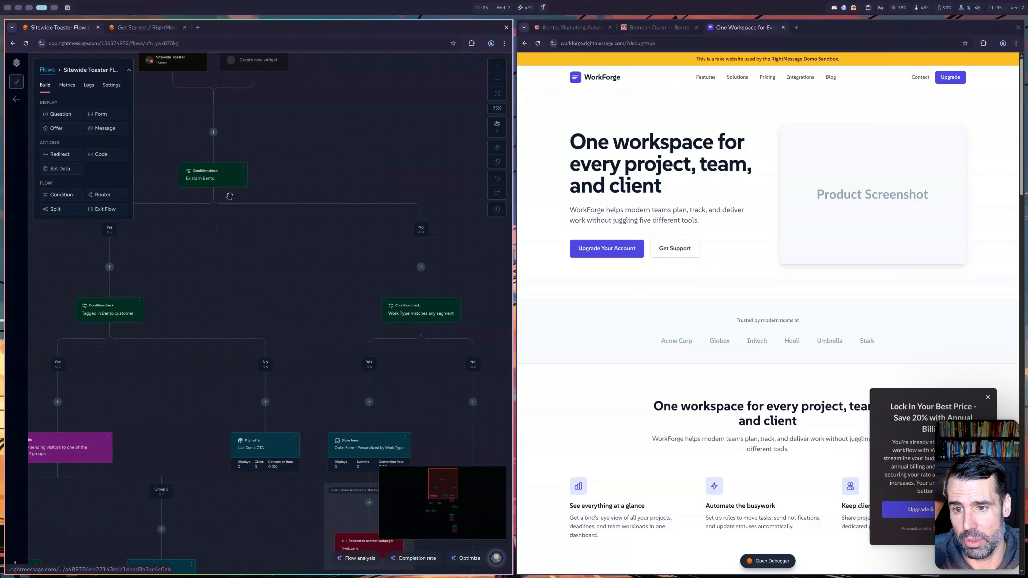
left_click_drag(240, 236, 268, 187)
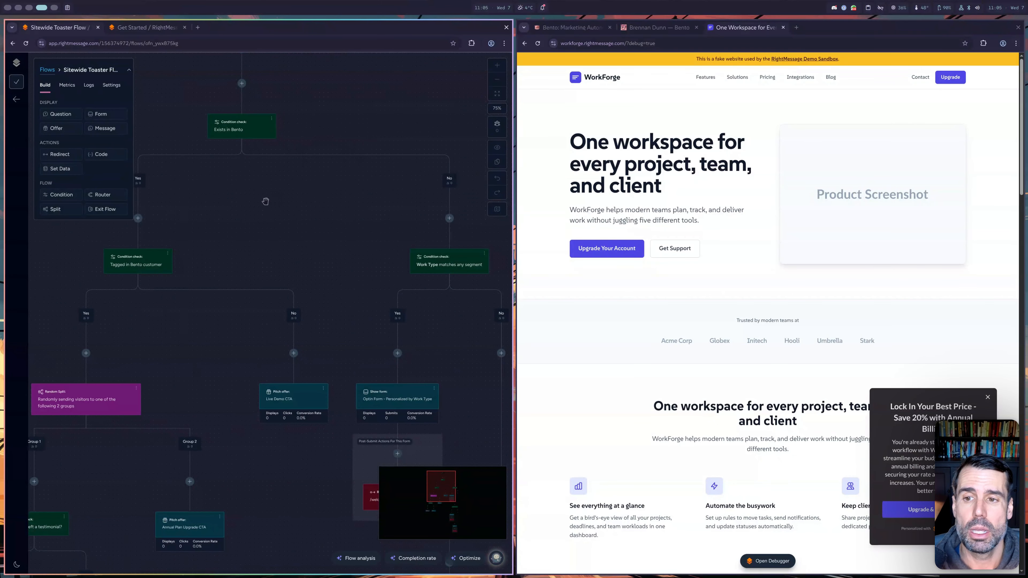
- Switch to the Survey Flow and scroll through its team-size and project-management questions
left_click(50, 70)
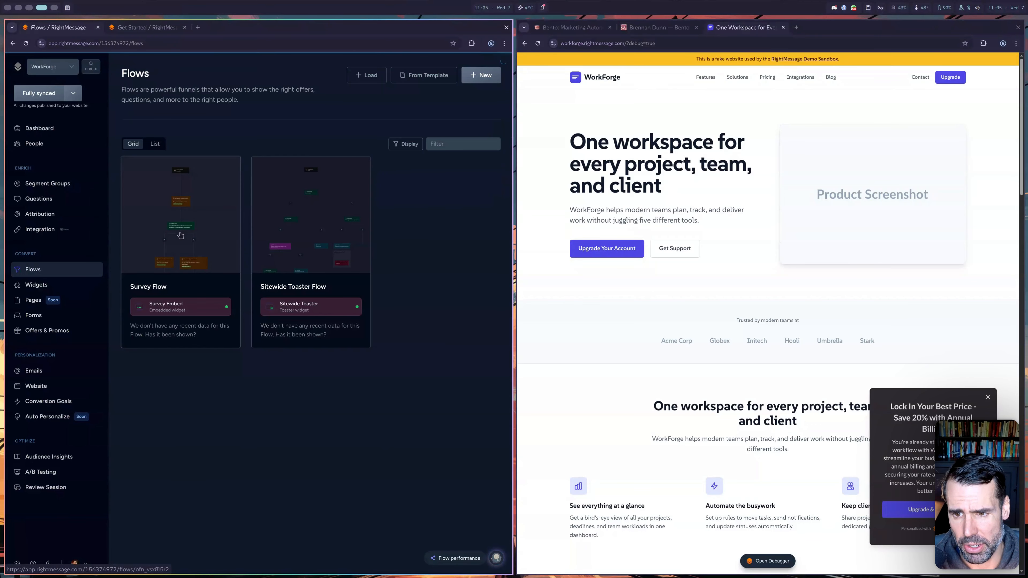
left_click(181, 227)
scroll(374, 258, "down", 2)
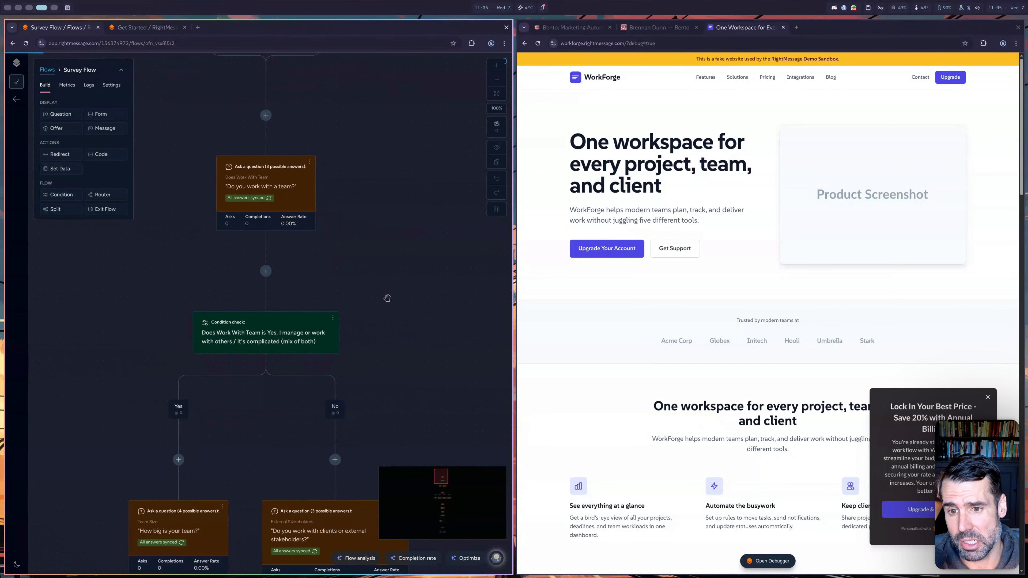
left_click_drag(386, 298, 386, 262)
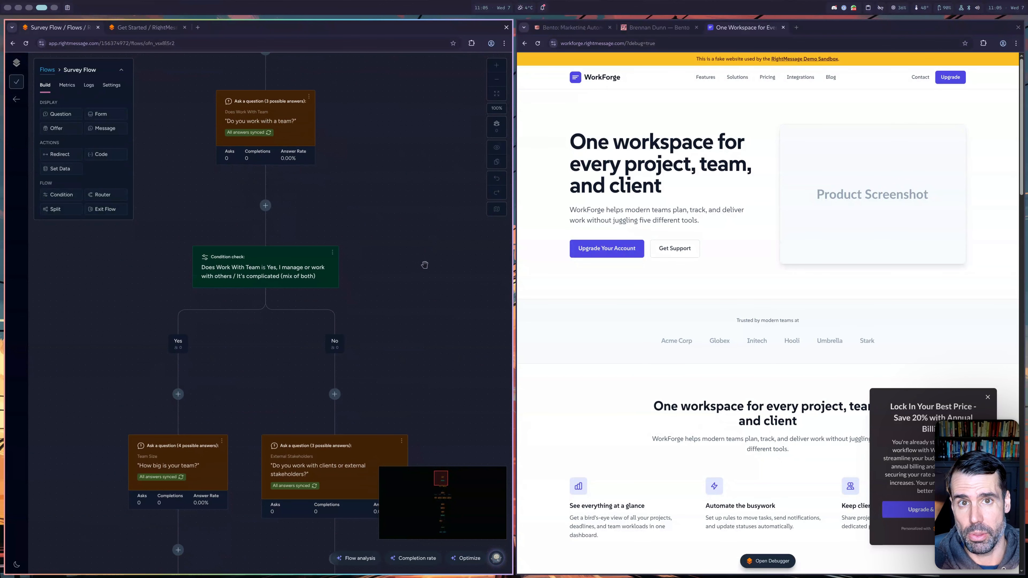
left_click_drag(421, 281, 419, 304)
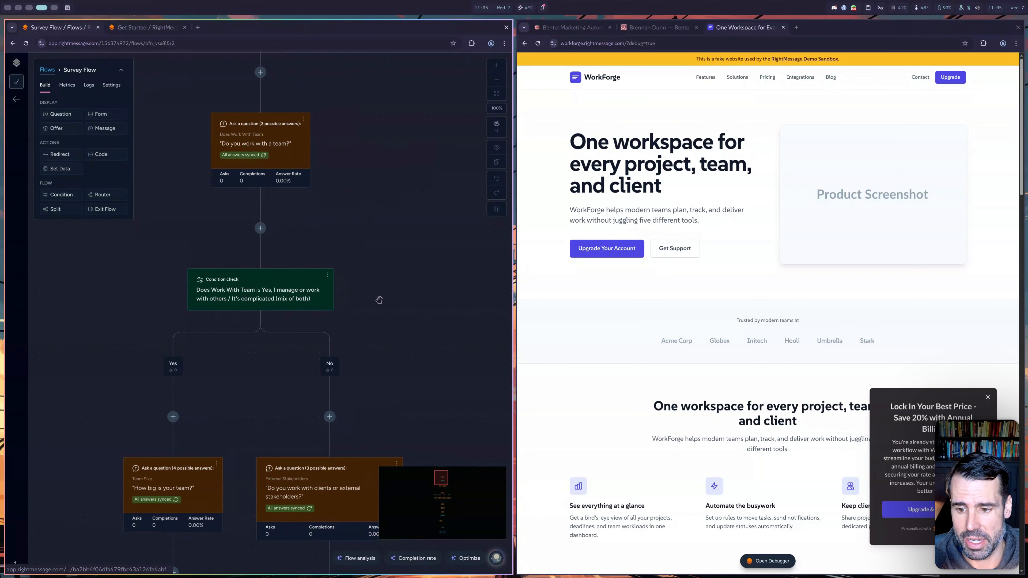
scroll(379, 299, "down", 5)
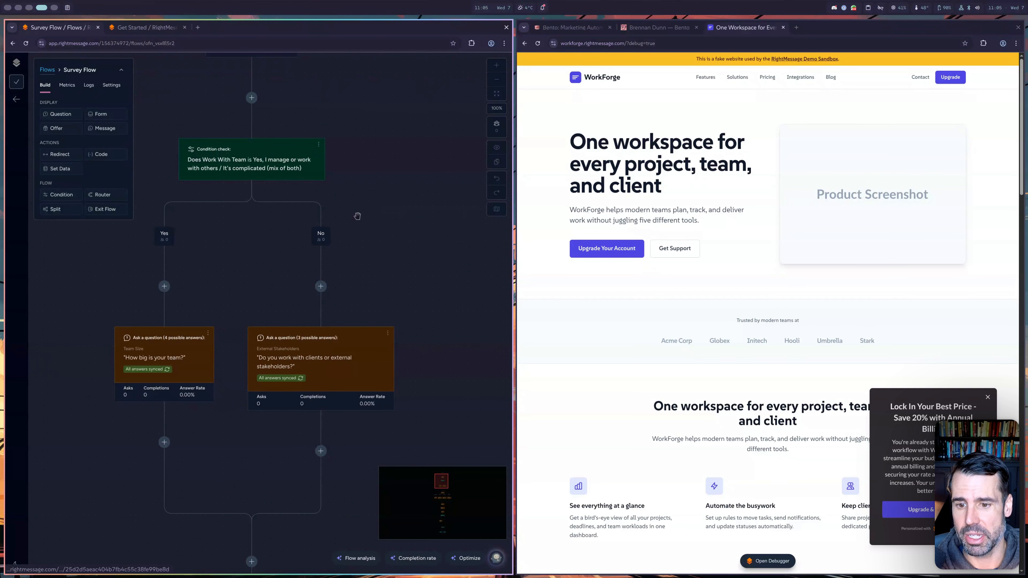
scroll(405, 167, "down", 7)
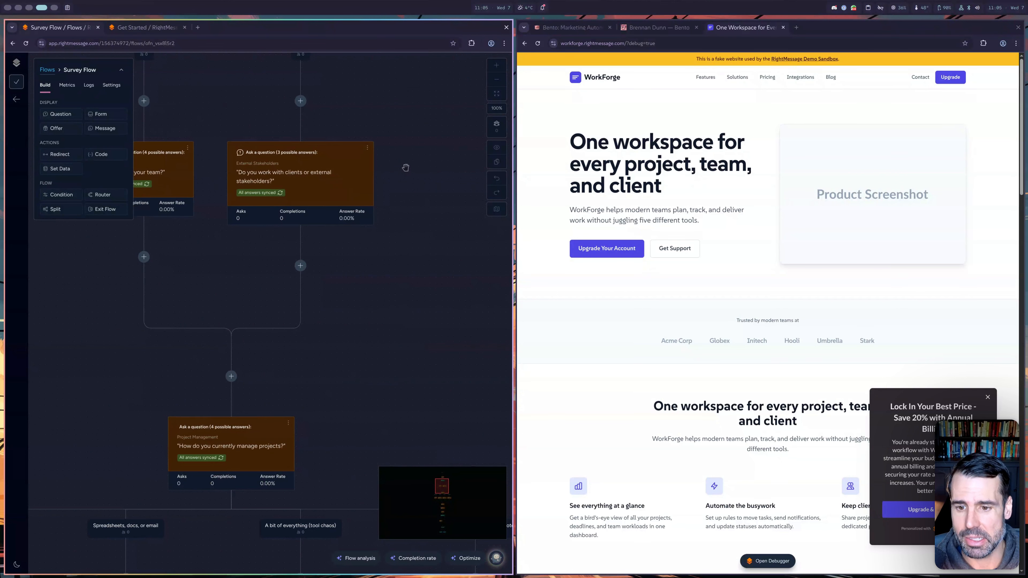
scroll(405, 168, "down", 5)
scroll(406, 168, "down", 3)
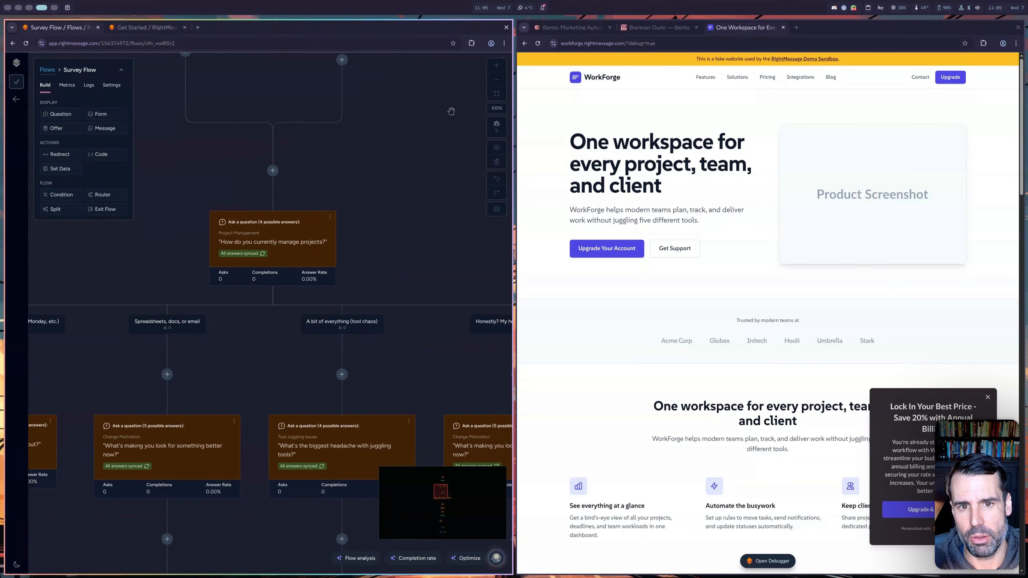
- Zoom the Survey Flow out to 50%, scroll through it, and return to the Flows list
left_click(494, 80)
scroll(394, 403, "down", 3)
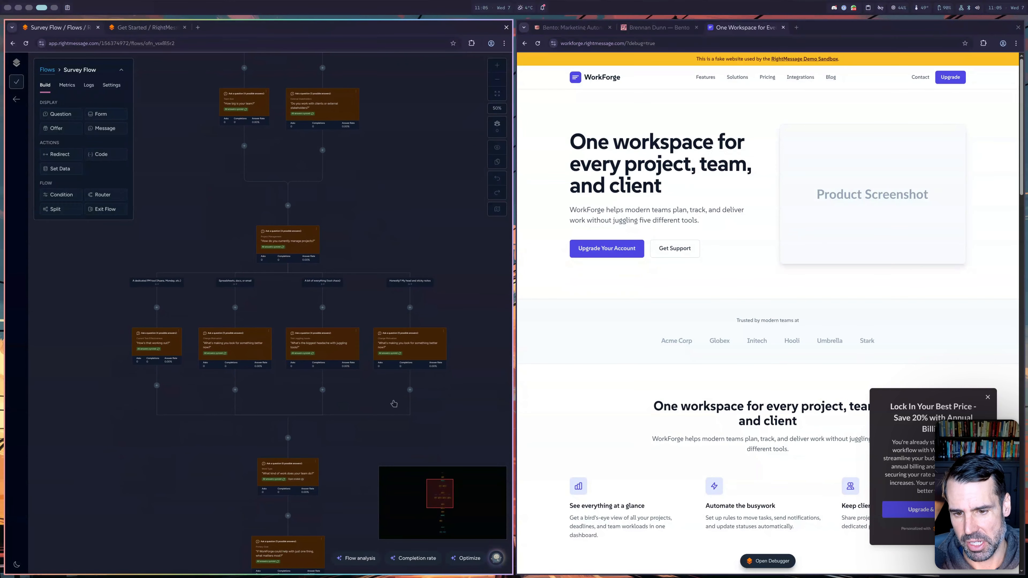
scroll(394, 404, "down", 10)
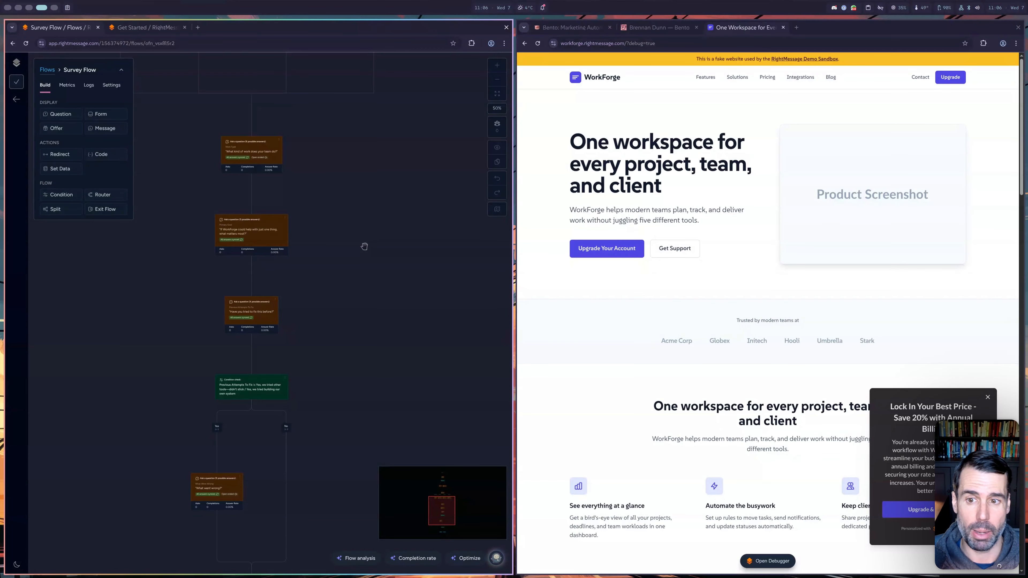
scroll(360, 185, "up", 8)
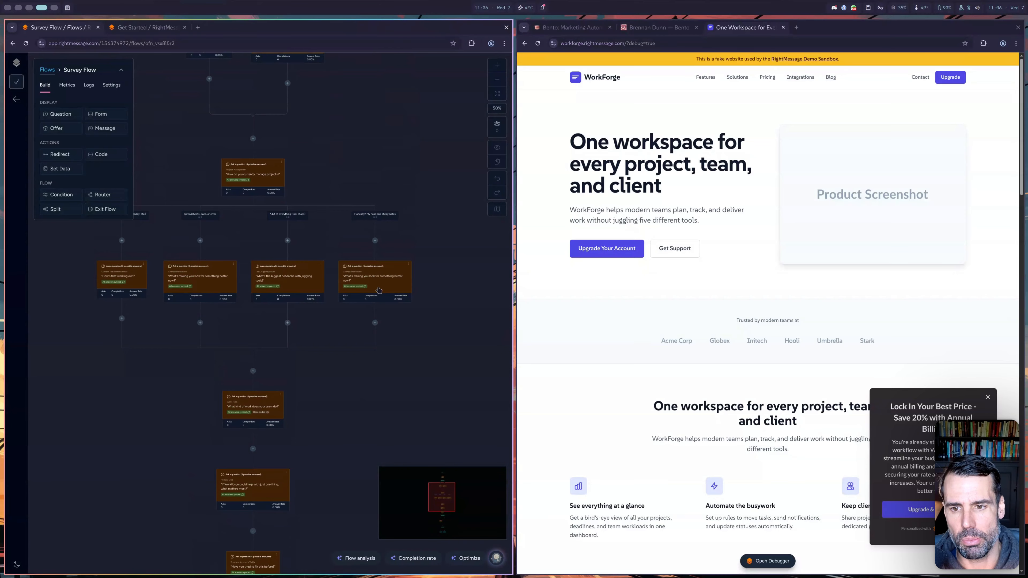
scroll(404, 209, "up", 10)
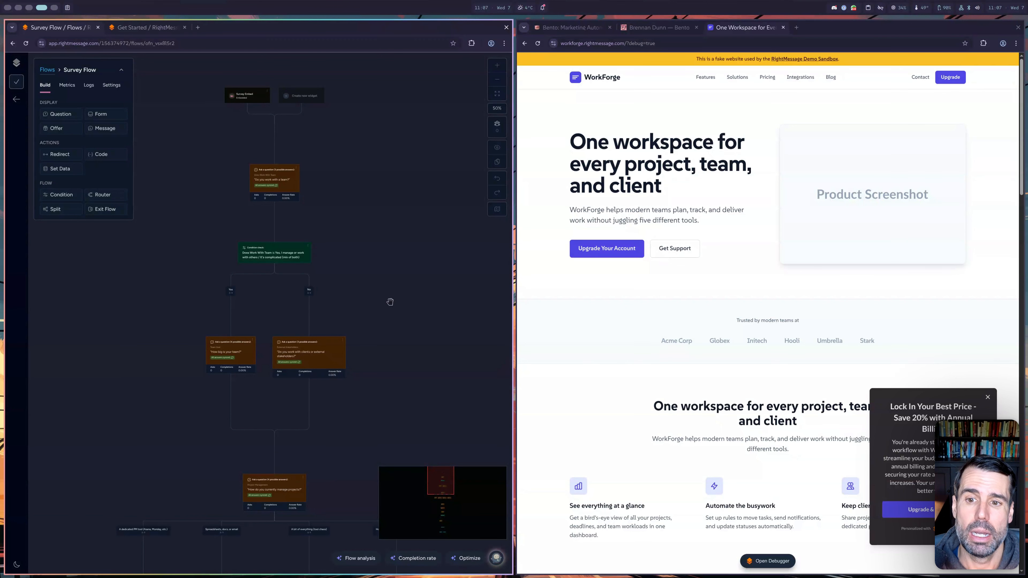
scroll(383, 271, "down", 5)
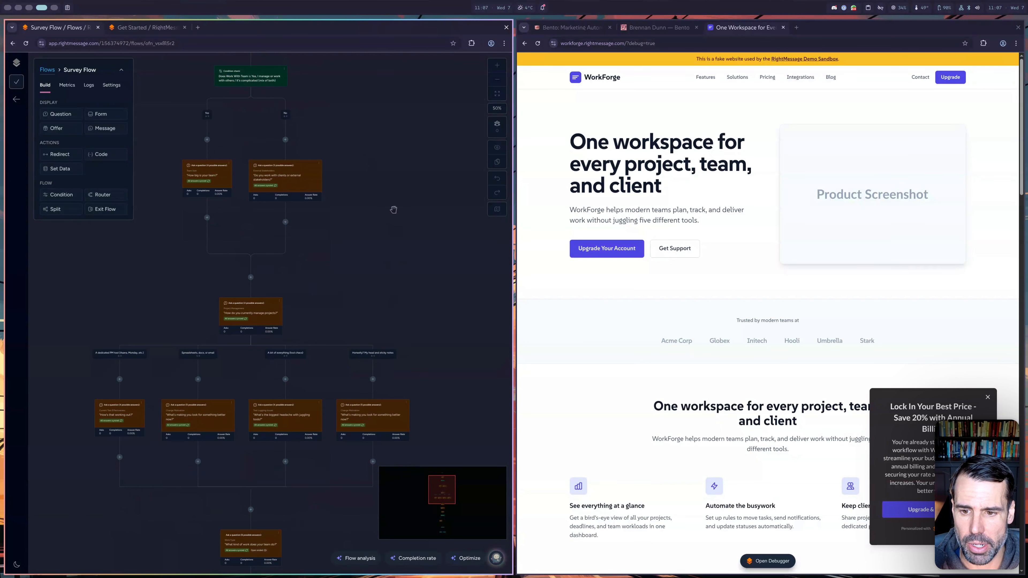
scroll(393, 209, "down", 2)
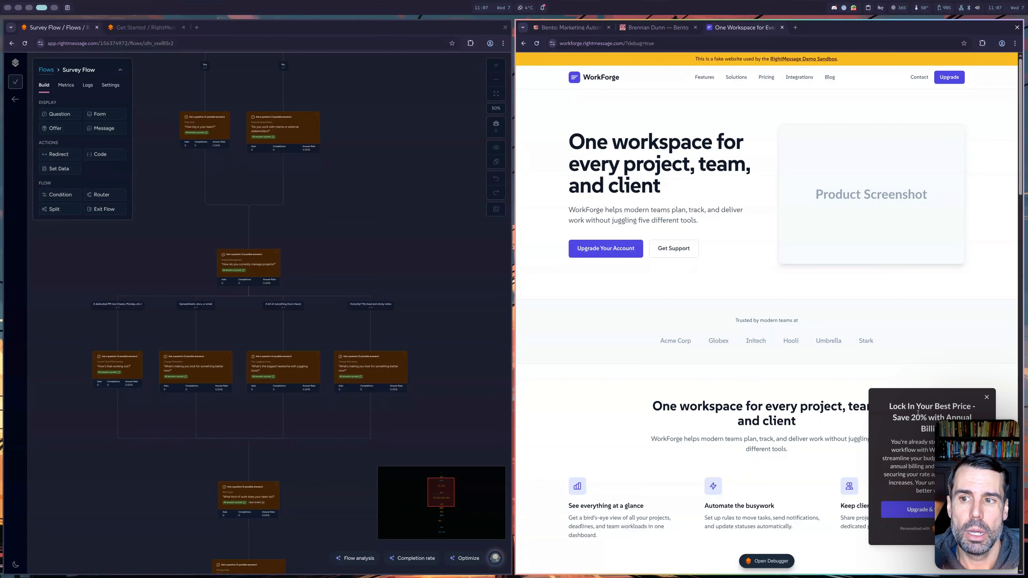
left_click(46, 69)
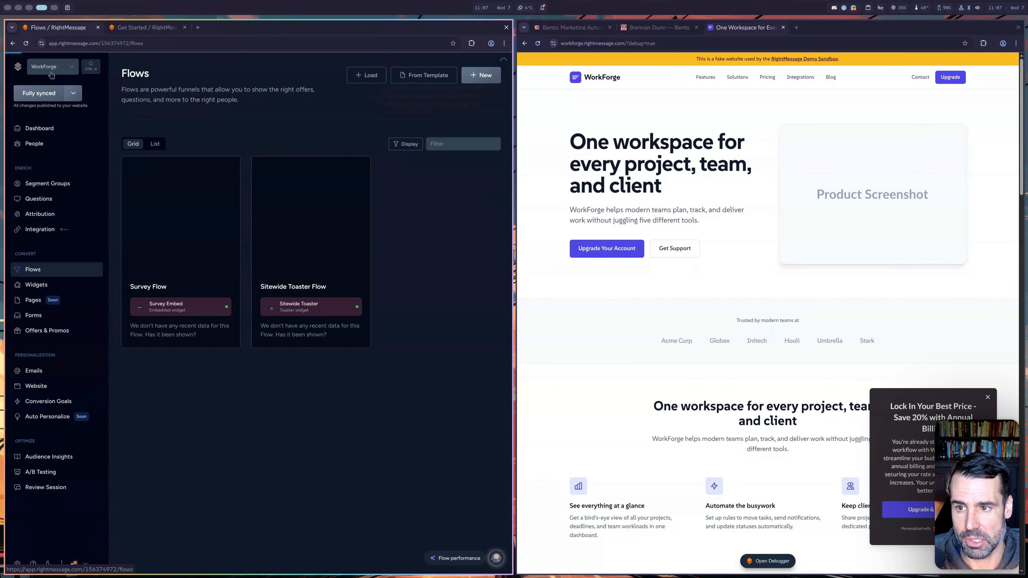
- Open the 'Personalize by lifecycle status' website campaign in the visual editor
left_click(56, 387)
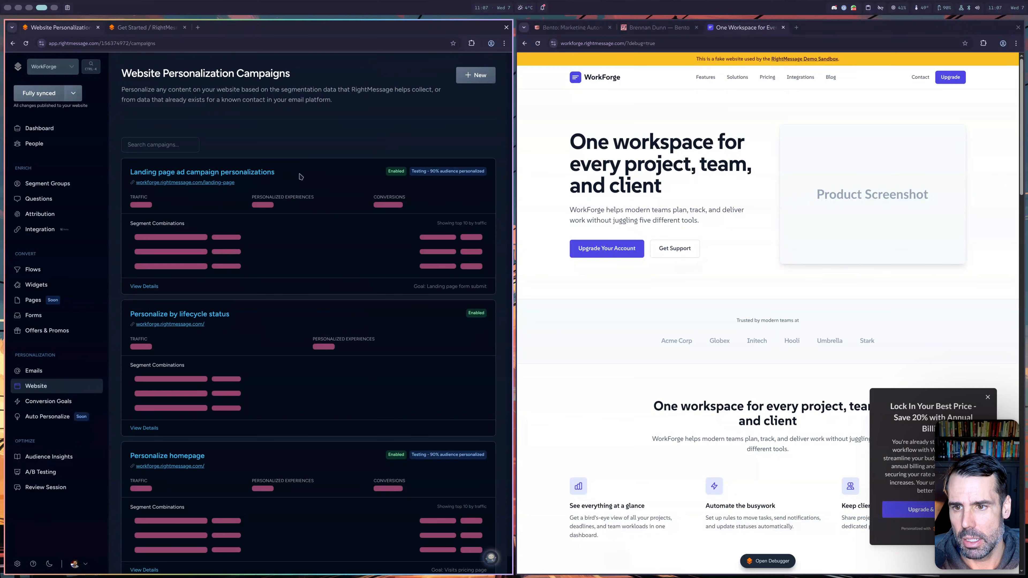
scroll(255, 275, "down", 8)
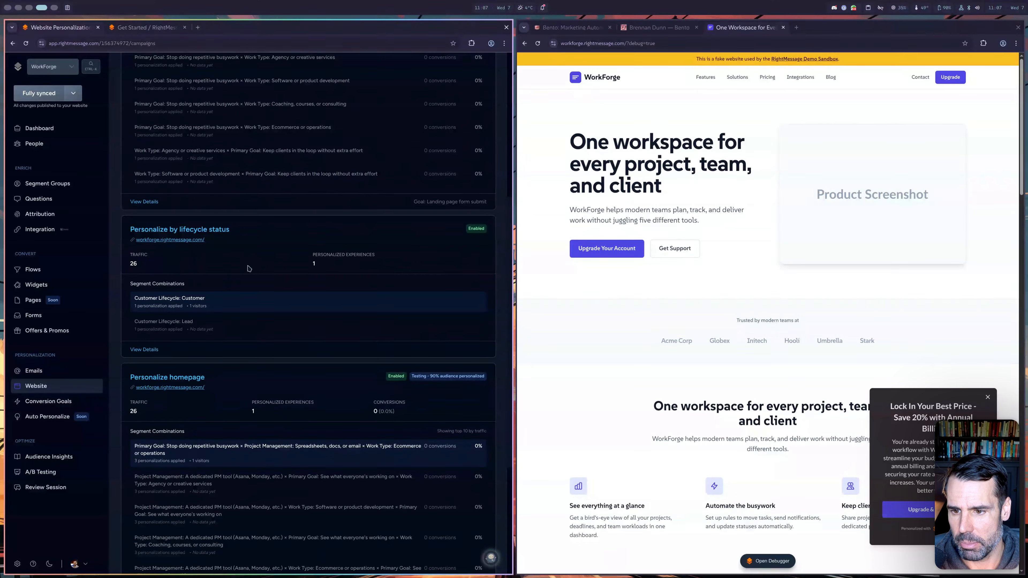
scroll(248, 269, "down", 1)
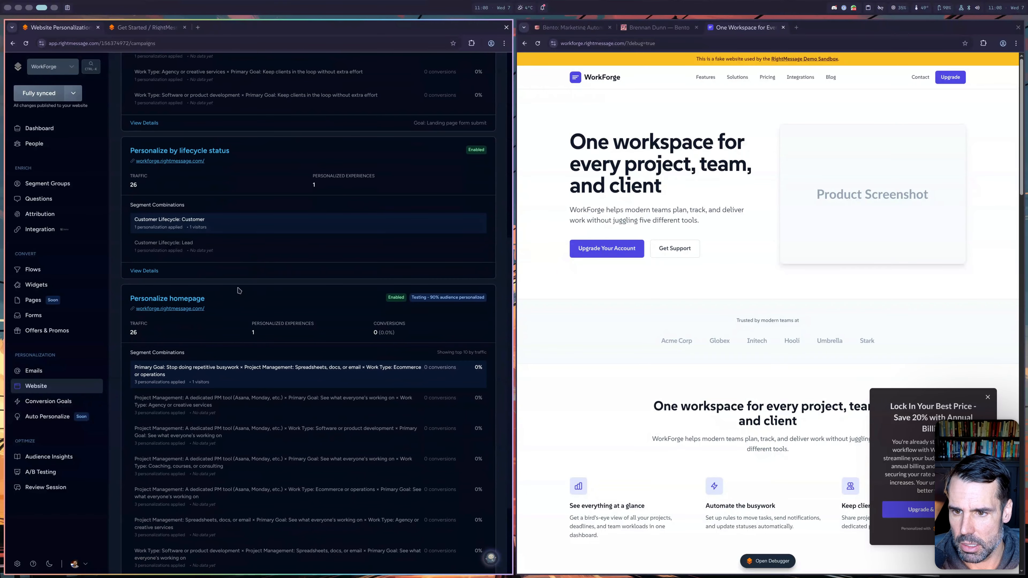
scroll(237, 290, "up", 2)
scroll(237, 291, "down", 4)
scroll(237, 288, "up", 3)
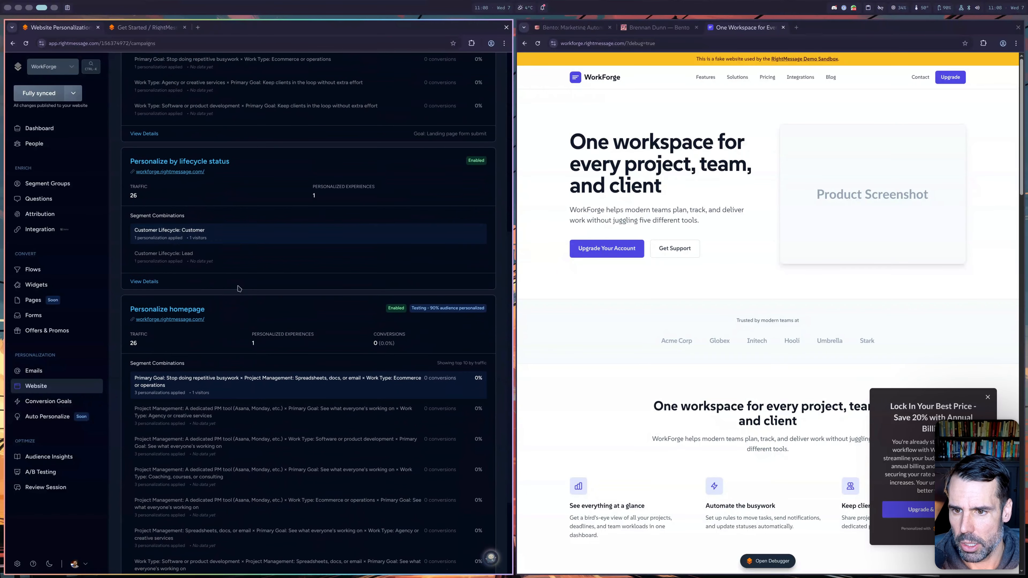
left_click(176, 174)
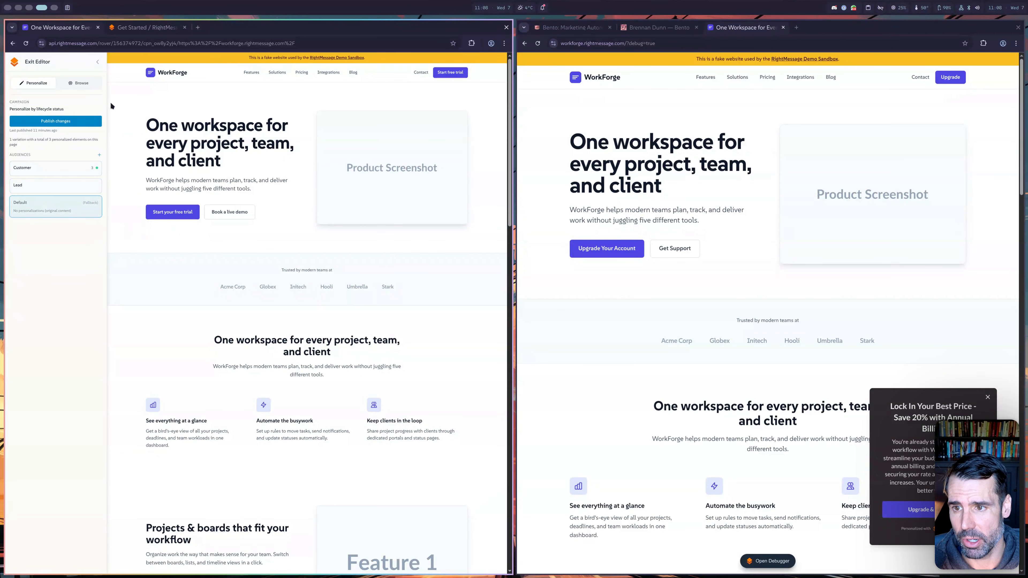
- Preview the Customer, Lead and Default audience variants, then add a new audience
left_click(61, 168)
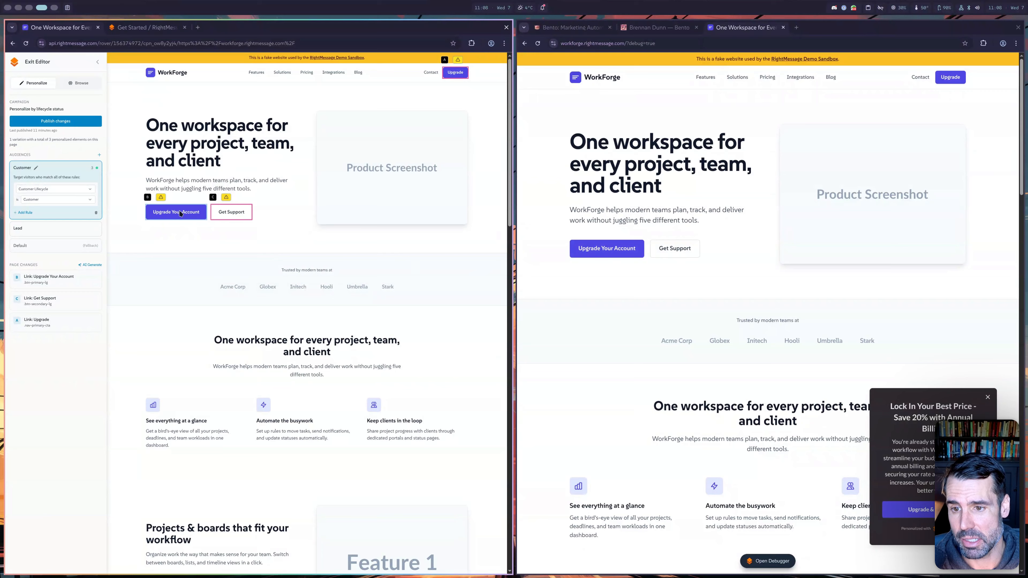
left_click(56, 228)
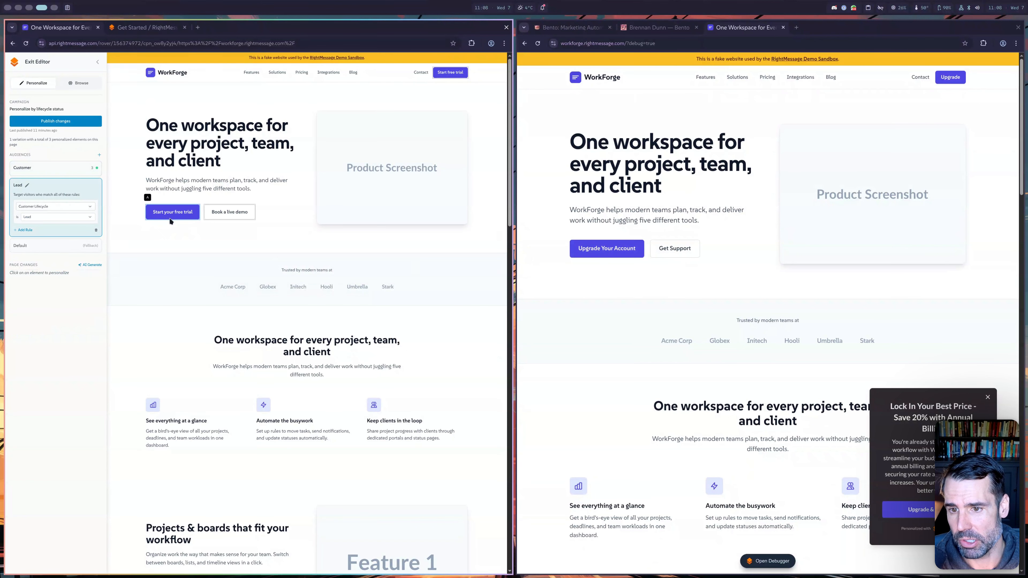
left_click(51, 245)
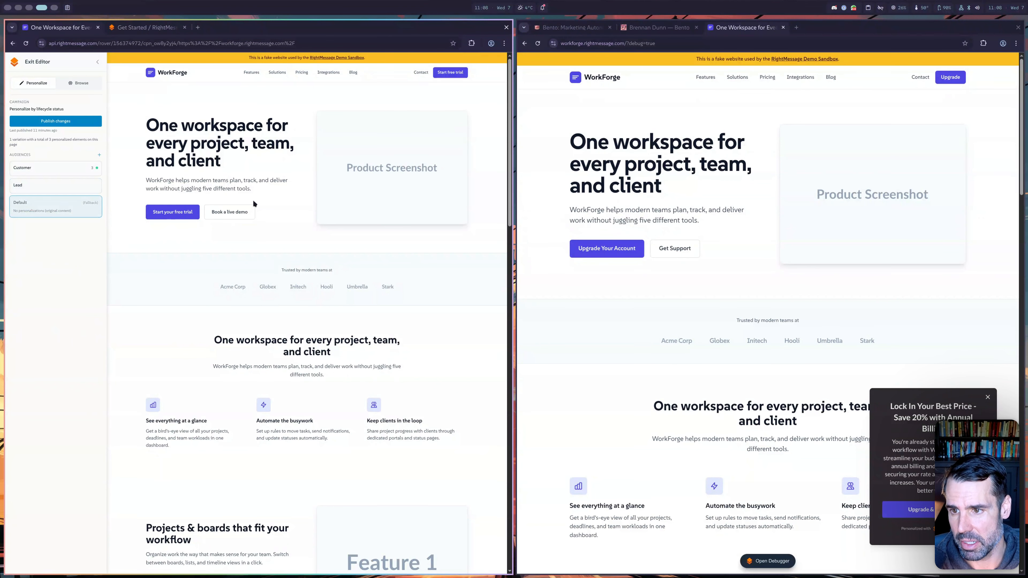
left_click(47, 167)
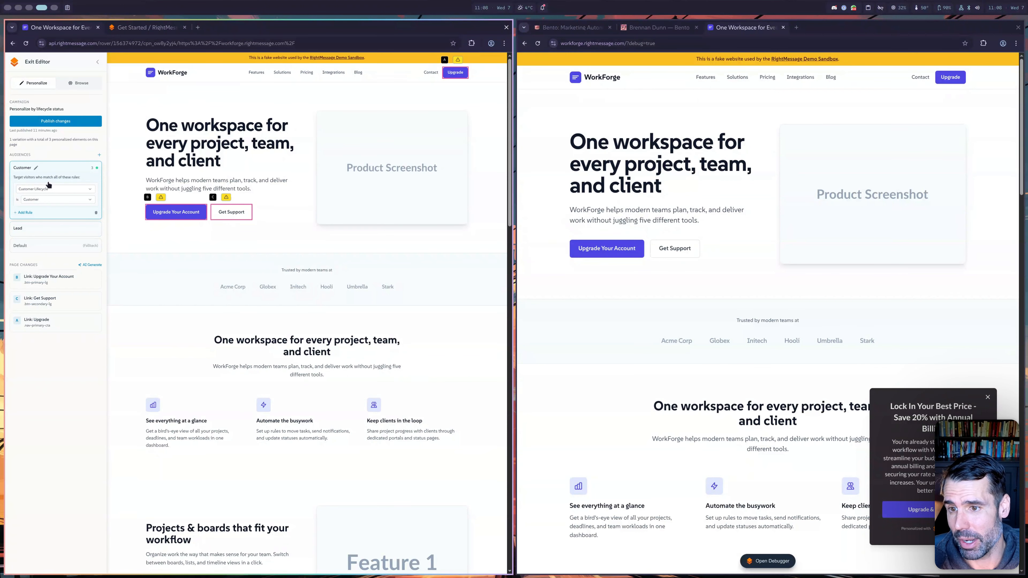
left_click(98, 154)
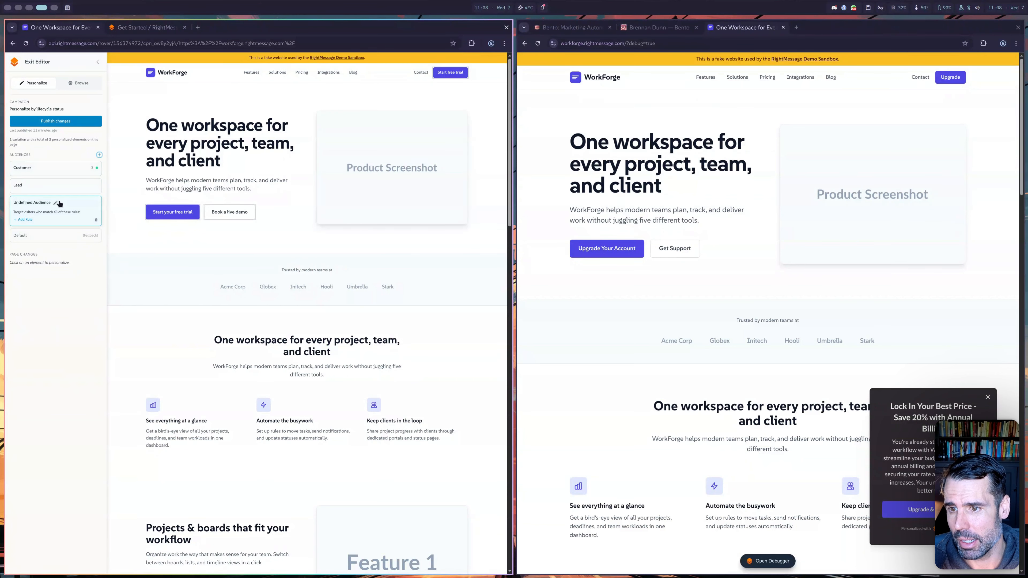
- Rename the Undefined Audience to 'Churned'
left_click(45, 204)
type("Churned")
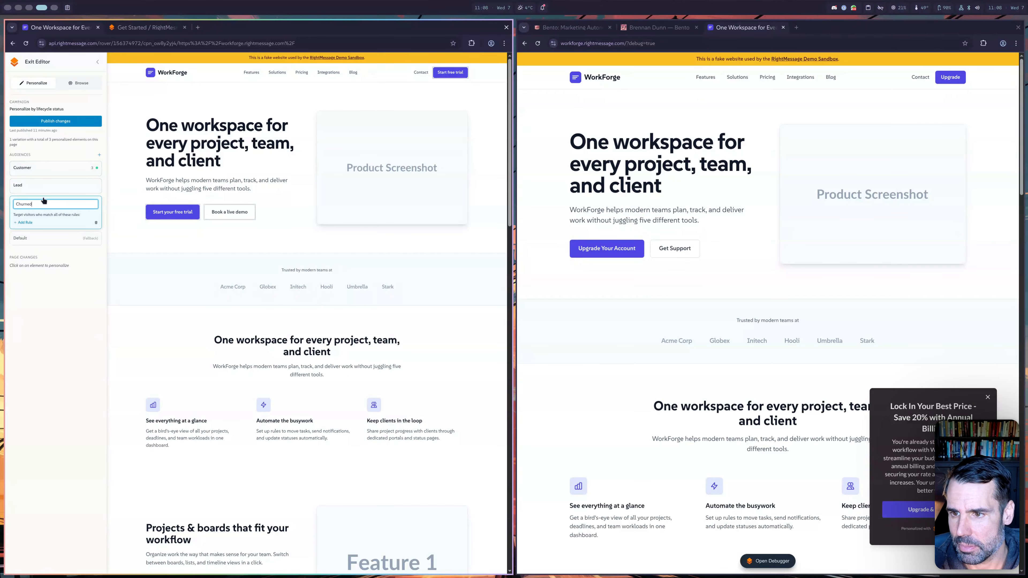
key("Return")
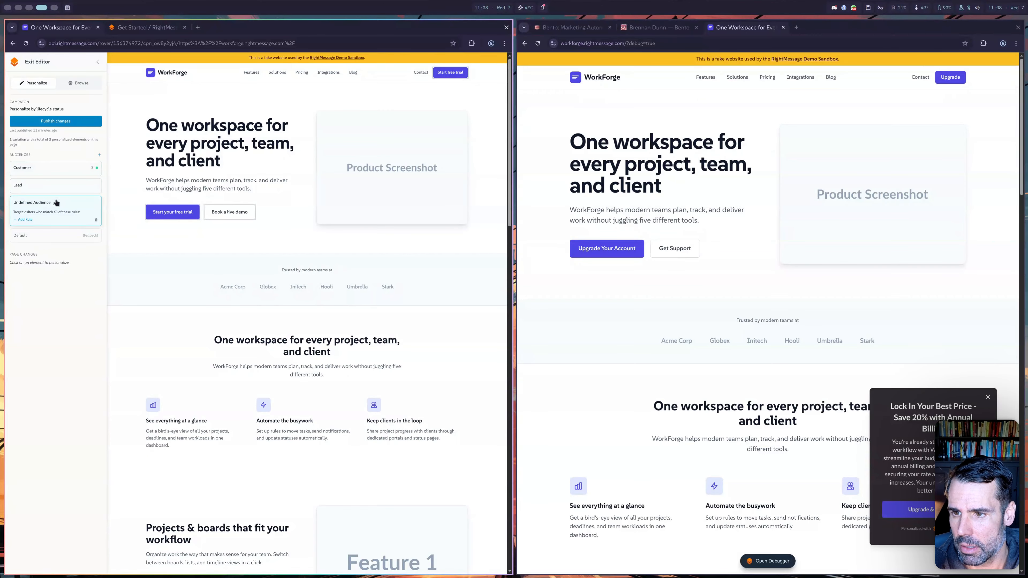
left_click(53, 204)
left_click(49, 206)
type("Churne")
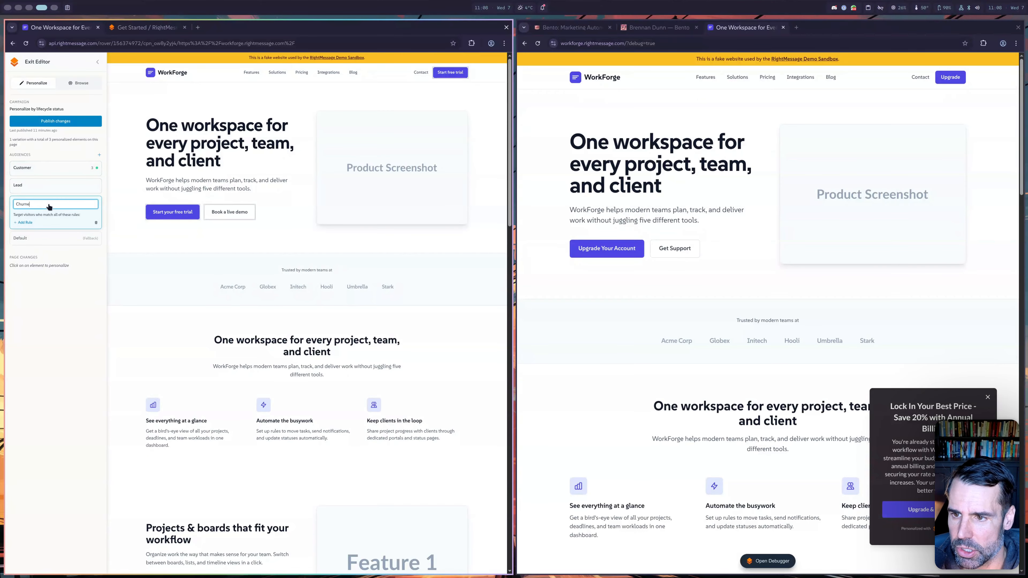
type("d")
key("Return")
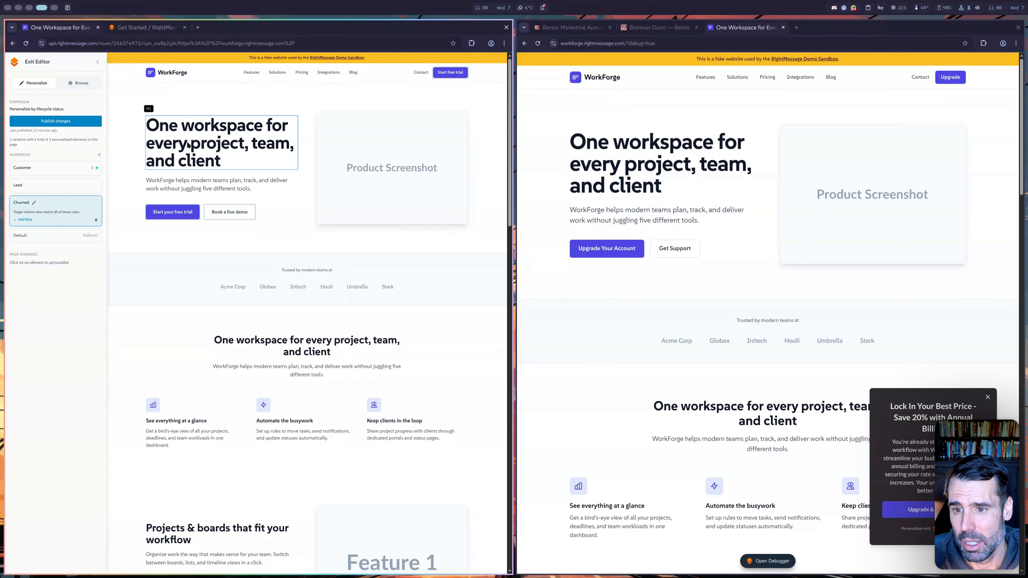
- Change the Start your free trial button to 'Start a NEW trial' linking to /pricing
left_click(177, 211)
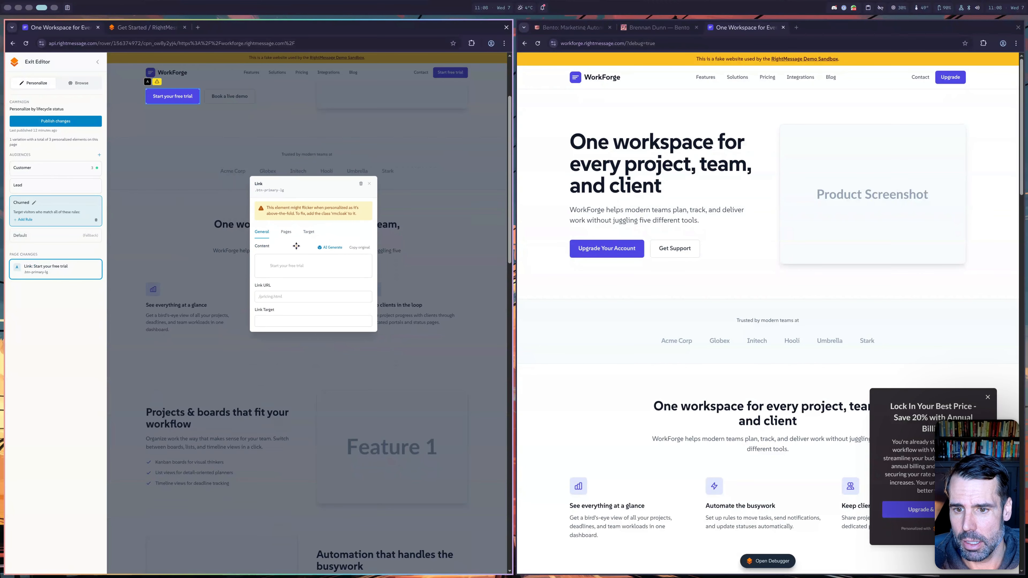
left_click(293, 268)
type("Start a NEW trial")
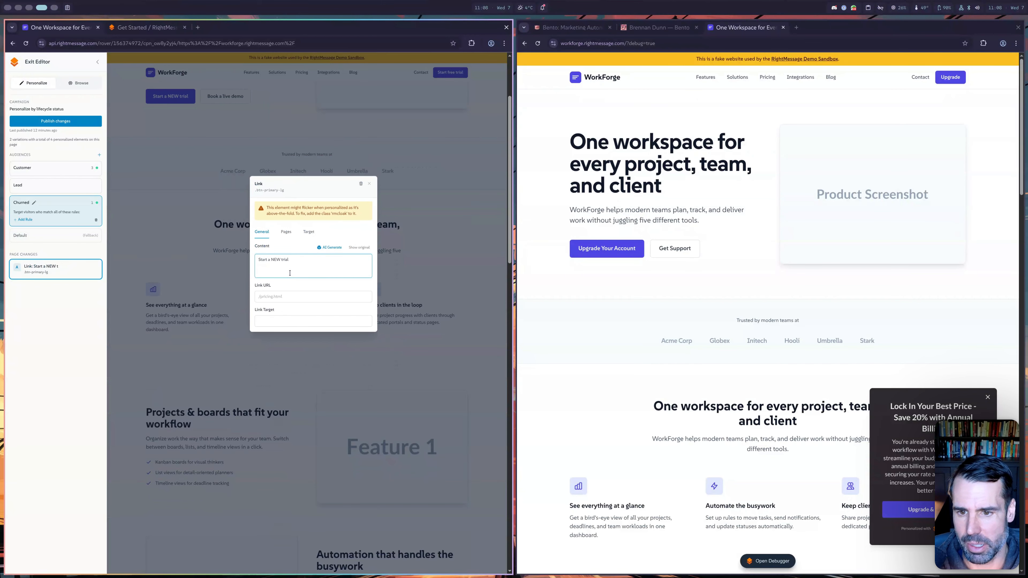
left_click(293, 295)
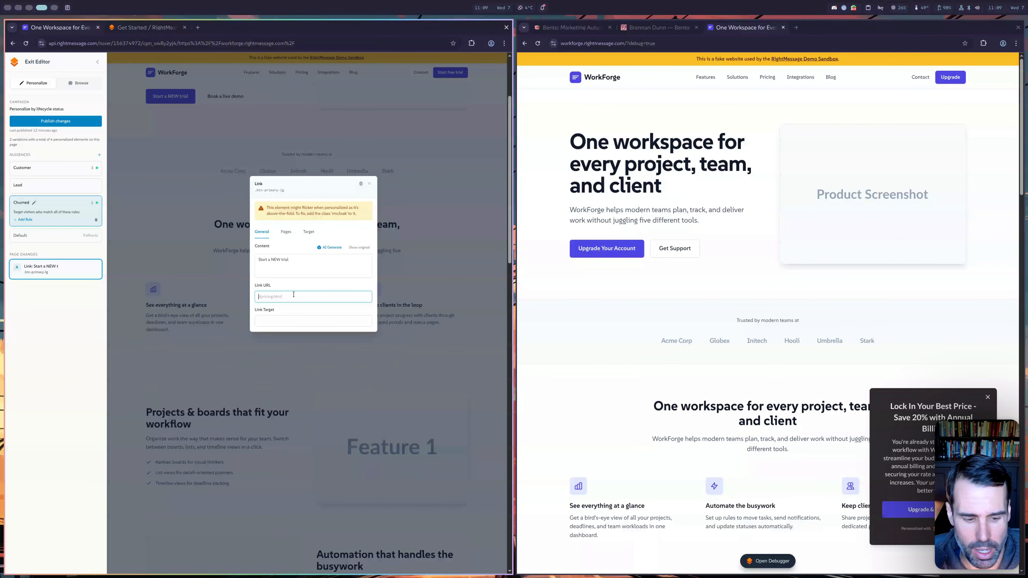
type("/pricing")
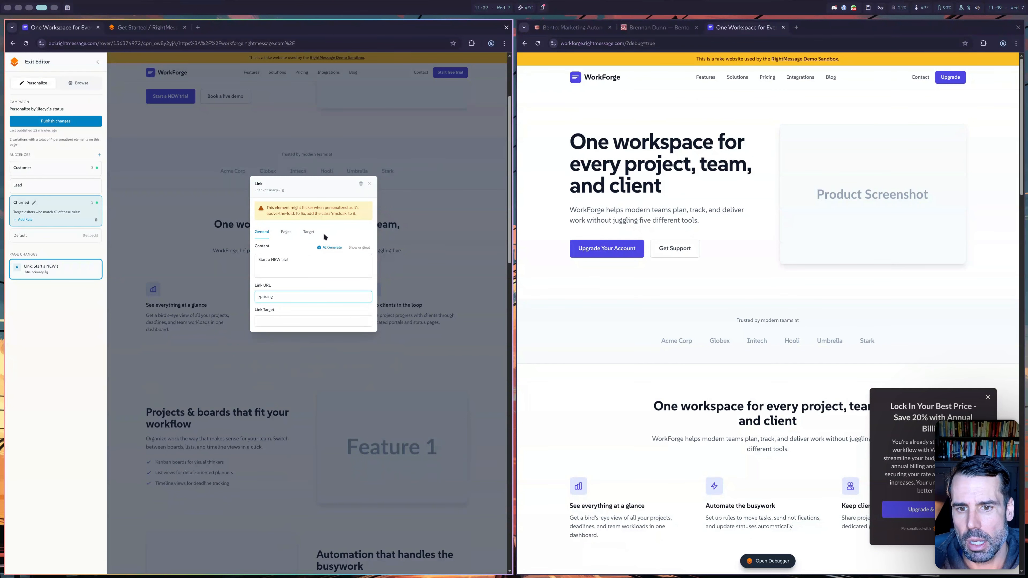
left_click(306, 176)
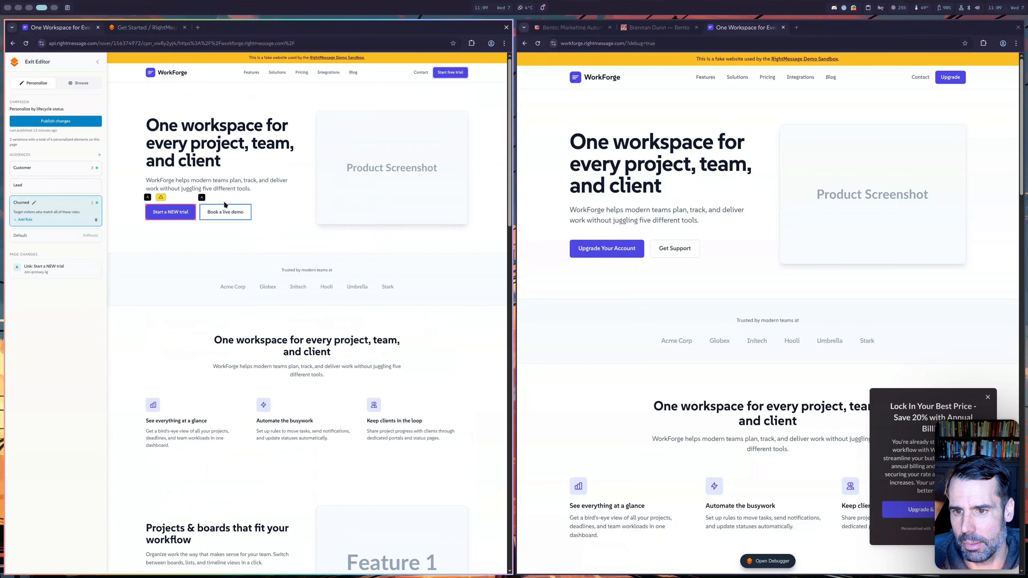
- Relabel the Book a live demo button 'Learn how RightMessage has changed'
left_click(222, 214)
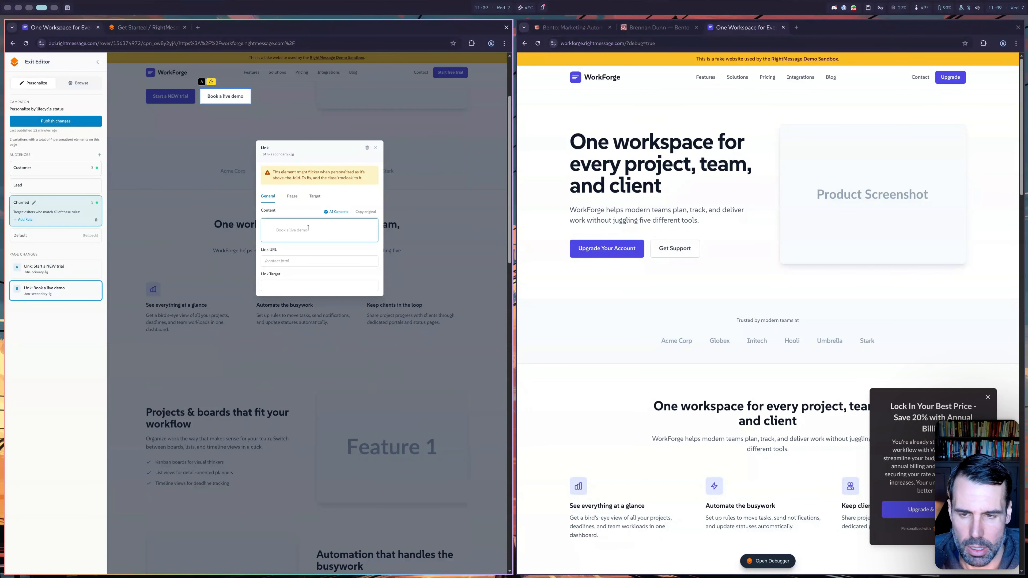
type("Learn how RightMessage has changed")
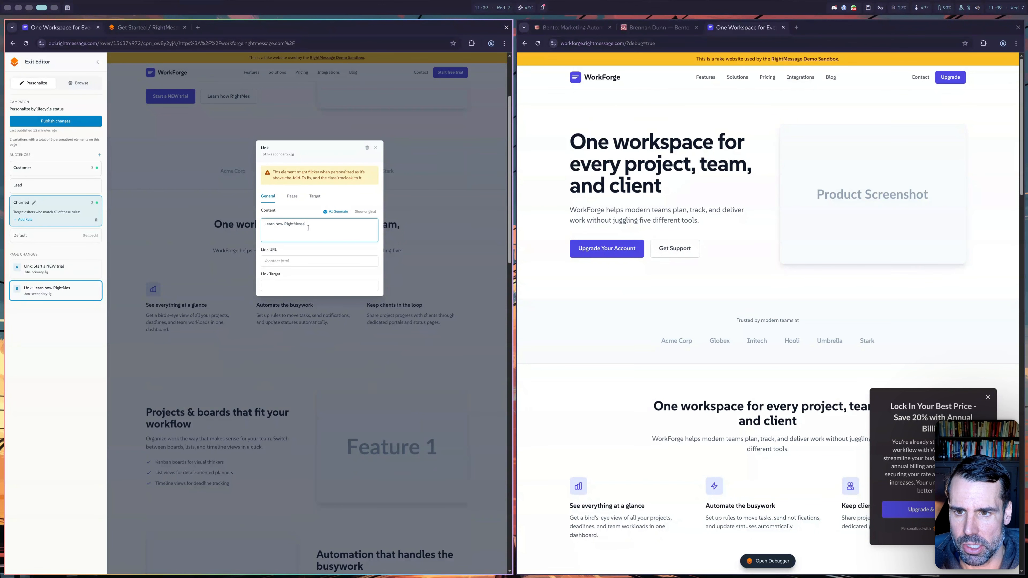
left_click(382, 148)
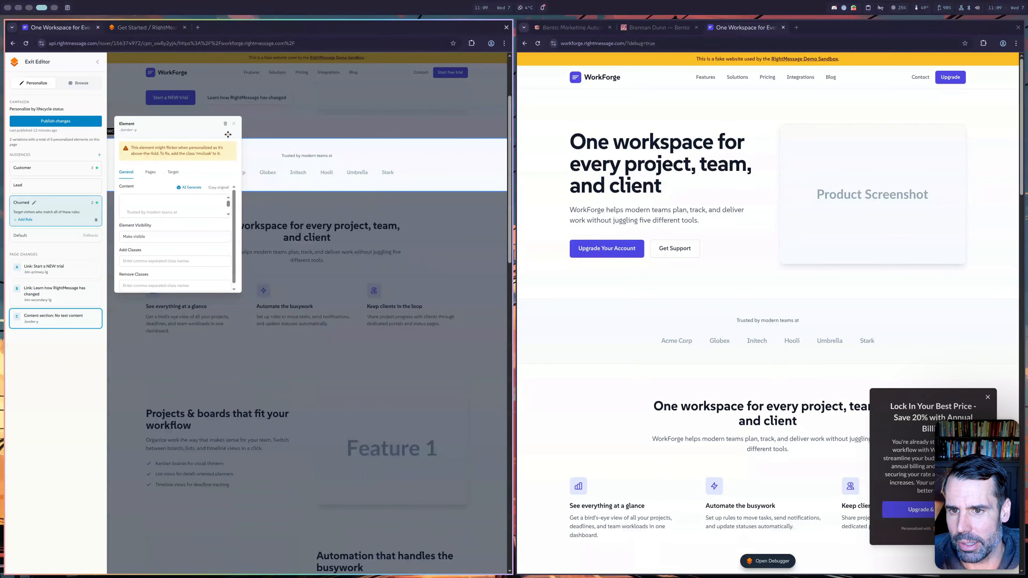
left_click(234, 123)
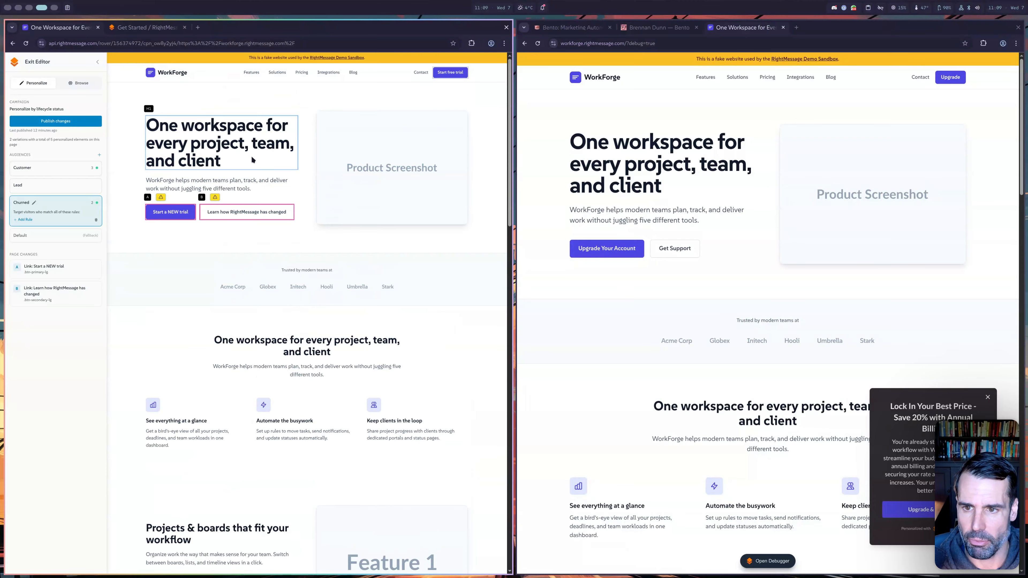
- Replace the WorkForge hero heading with 'A lot has changed since you canceled. Come back.' for Churned visitors
left_click(226, 147)
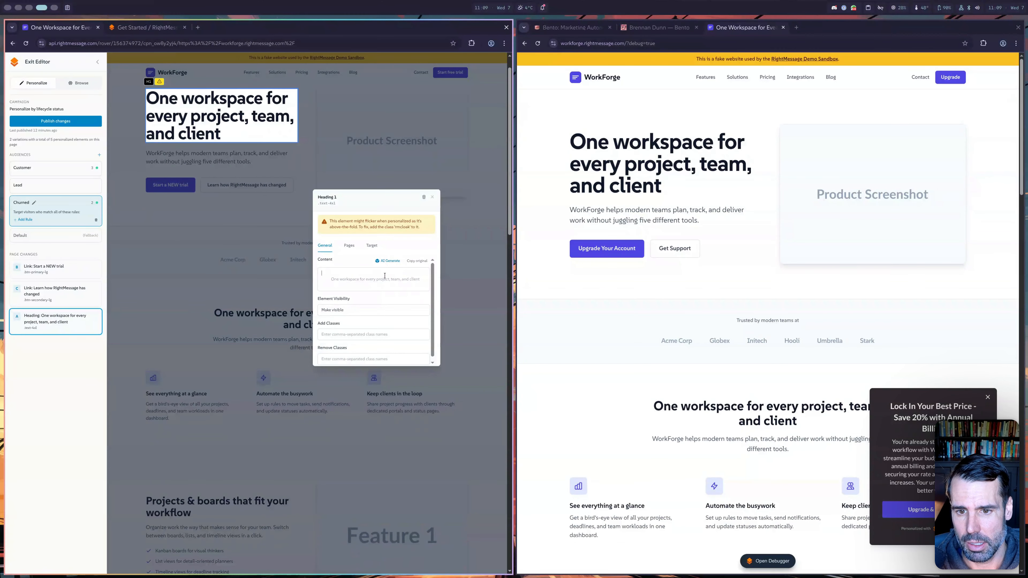
type("A lot has changed sin")
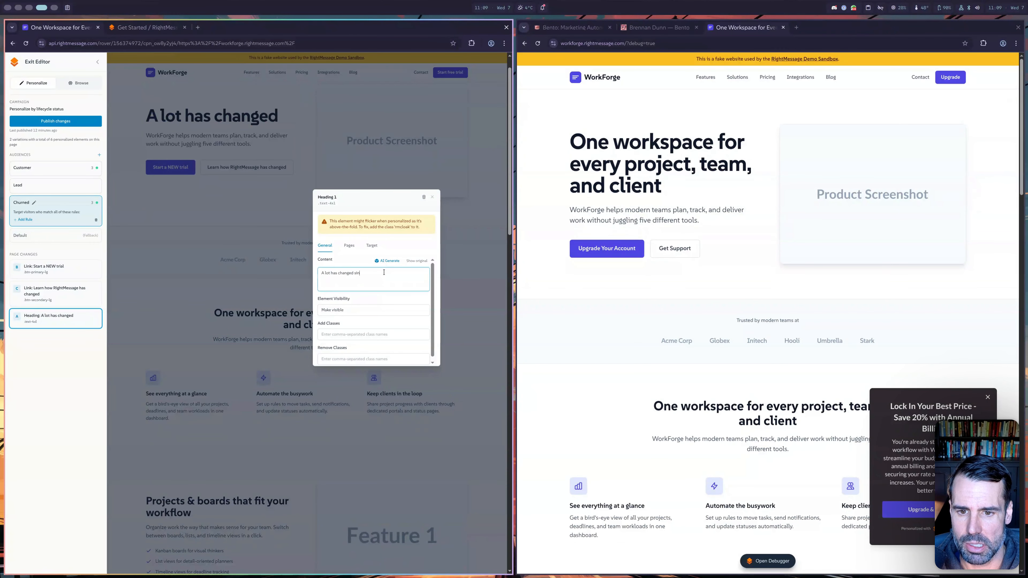
type("ce you canceled. Come back.")
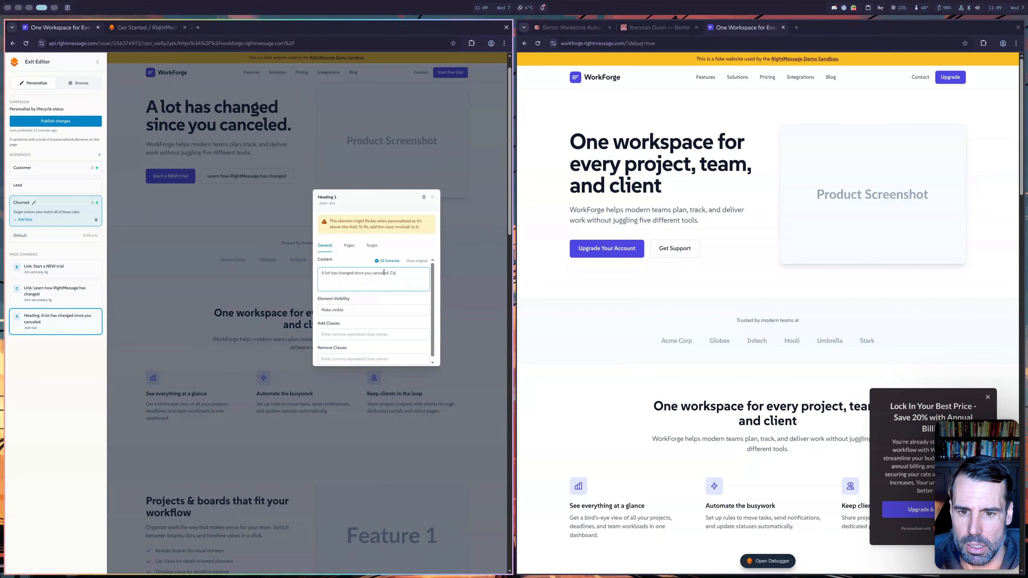
left_click(432, 196)
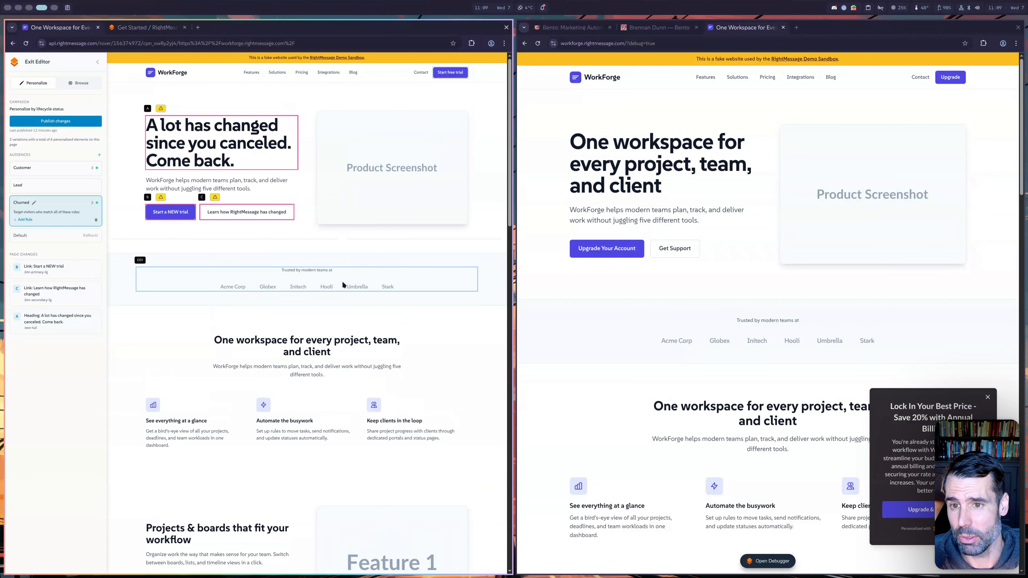